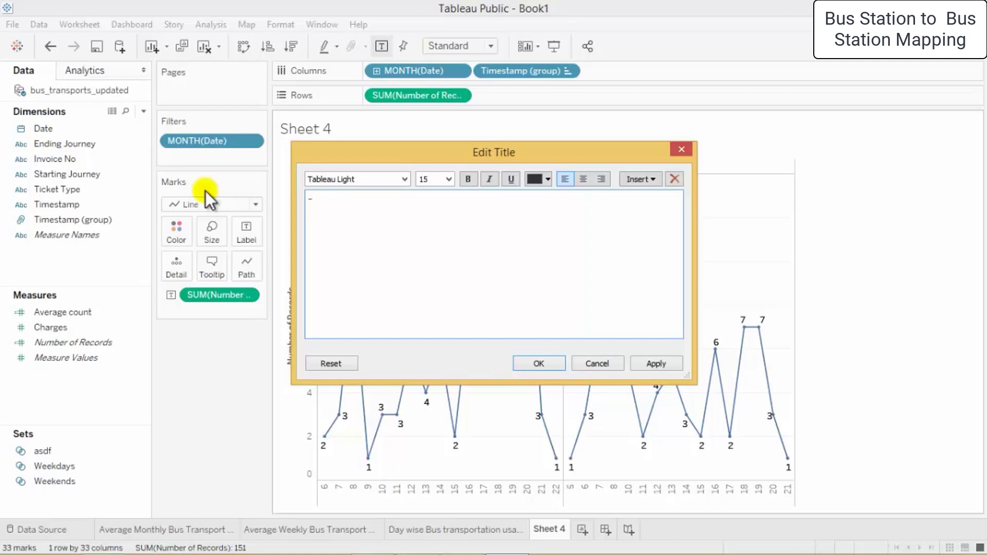
Write "Time based bus transport usages" as the title of Sheet 4
text(ased u)
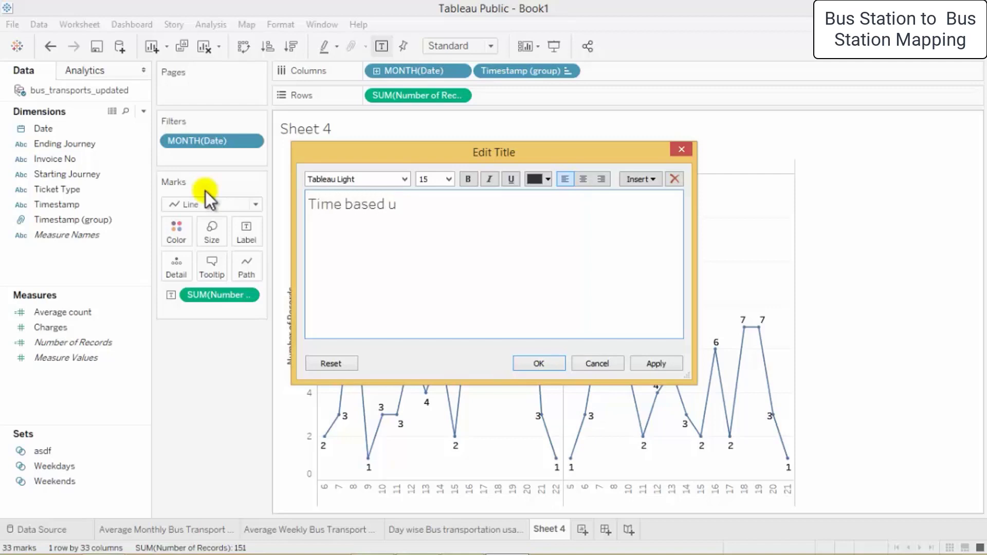
text(ser trave)
key(BackSpace)
key(BackSpace)
key(BackSpace)
key(BackSpace)
key(BackSpace)
key(BackSpace)
key(BackSpace)
key(BackSpace)
key(BackSpace)
key(BackSpace)
text(bus transport user)
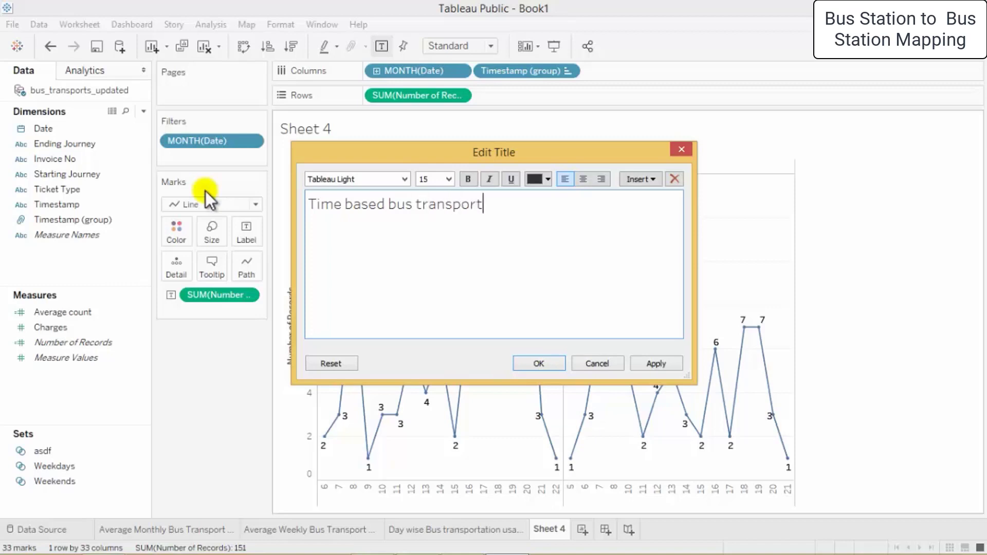
key(BackSpace)
key(BackSpace)
text(ages.)
key(BackSpace)
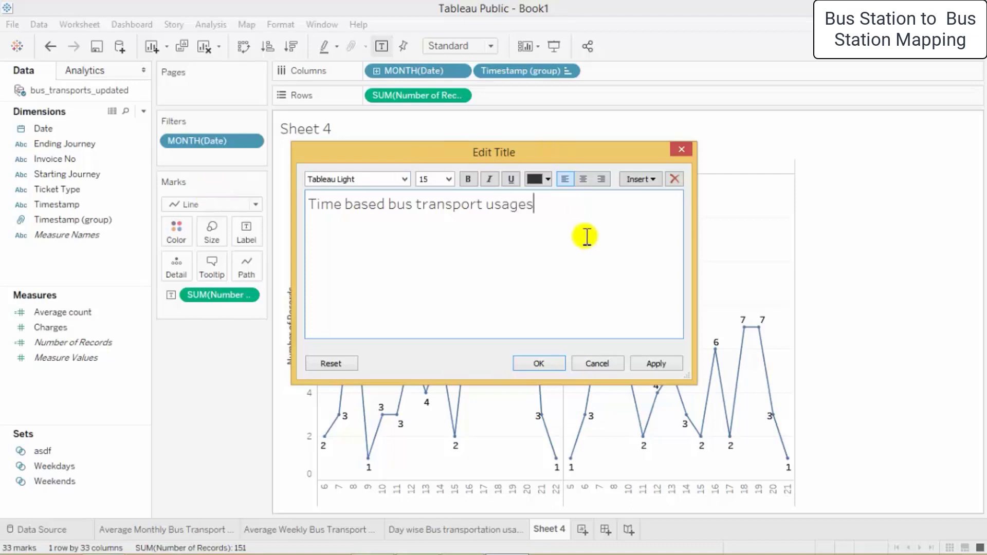
Copy the new title text, apply the title, and rename the Sheet 4 tab with the same text
drag(584, 236, 227, 200)
key(ctrl+c)
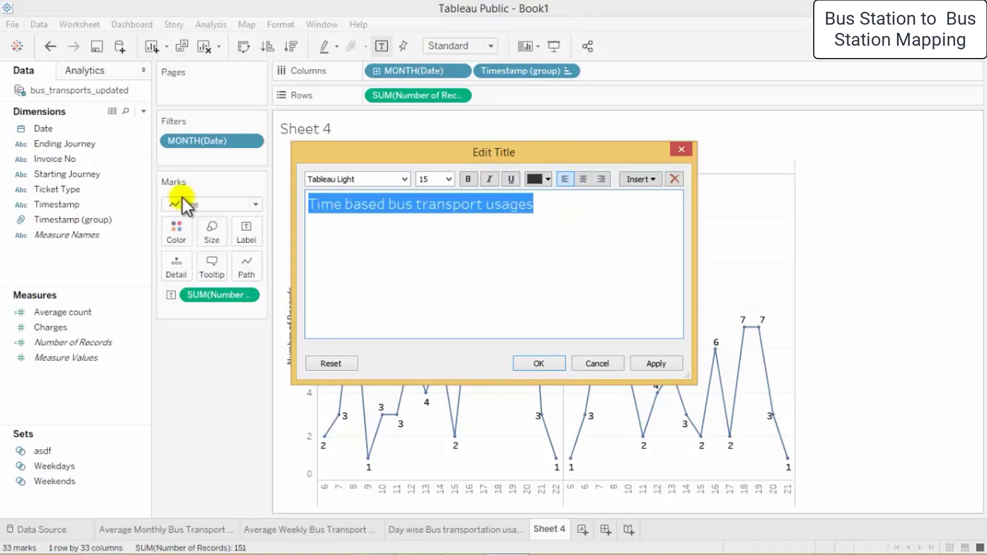
click(552, 360)
double_click(549, 530)
key(ctrl+v)
click(875, 384)
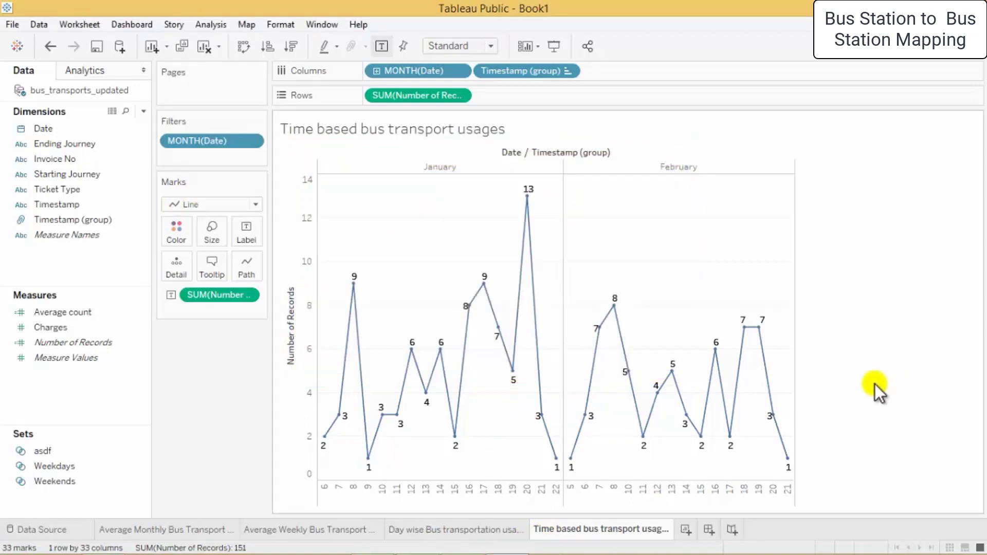
Review the average monthly, average weekly and day-wise bus usage charts, ending on the time-based usage sheet
click(201, 529)
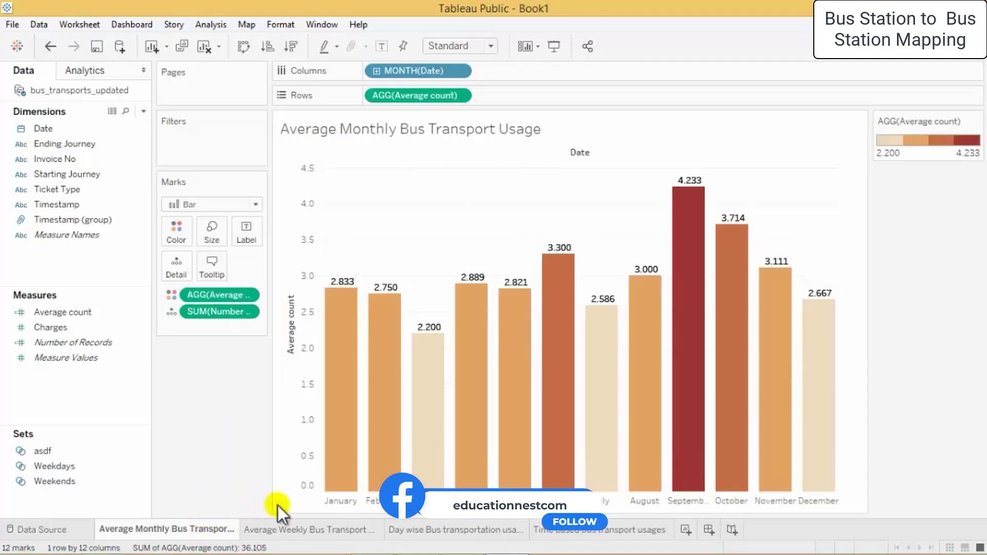
click(281, 529)
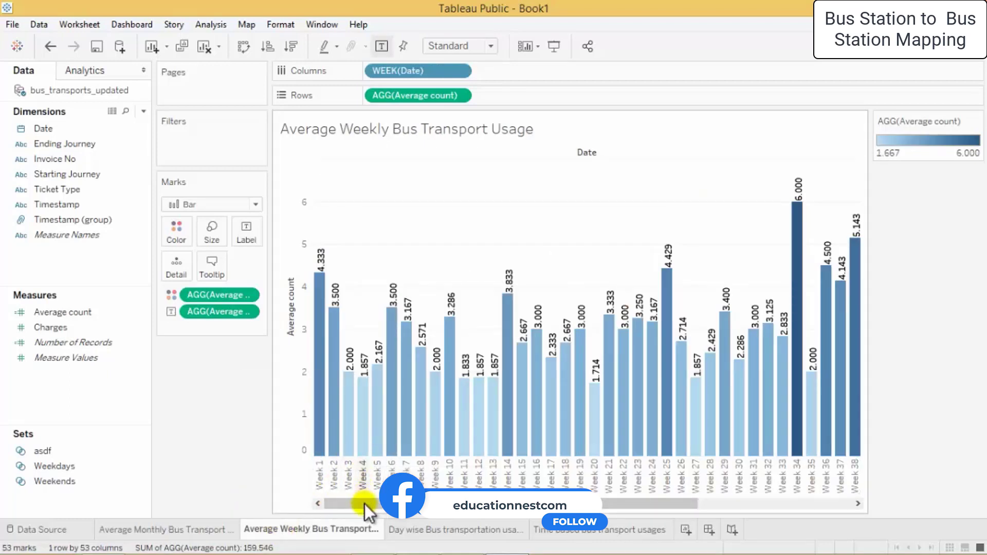
click(448, 530)
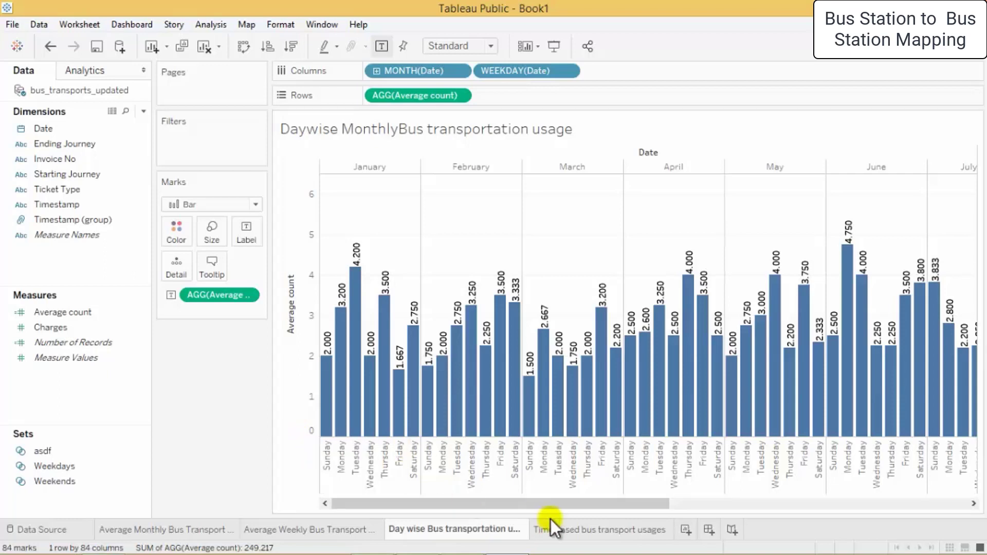
click(576, 530)
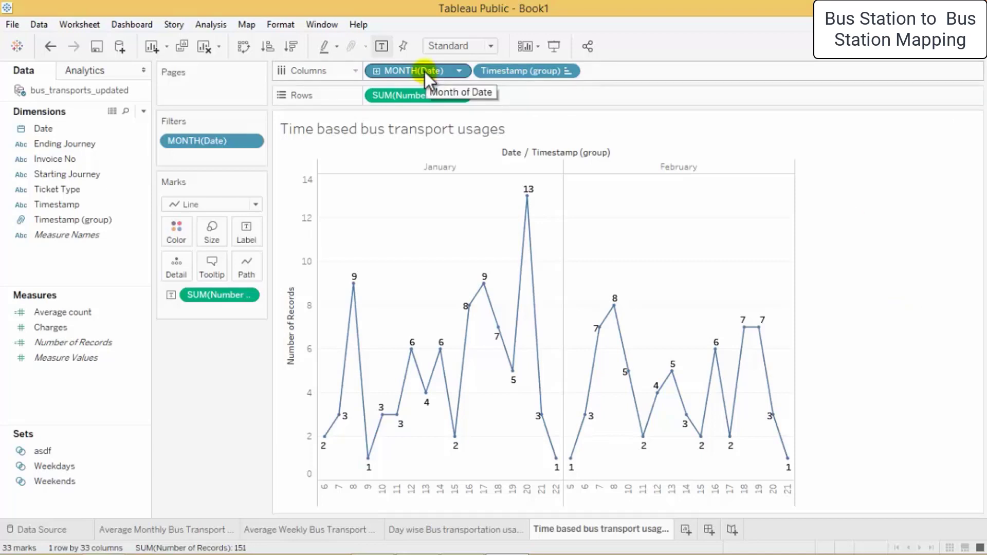
Change the Date field in the columns from month to quarter and remove the MONTH(Date) filter
click(460, 71)
click(424, 229)
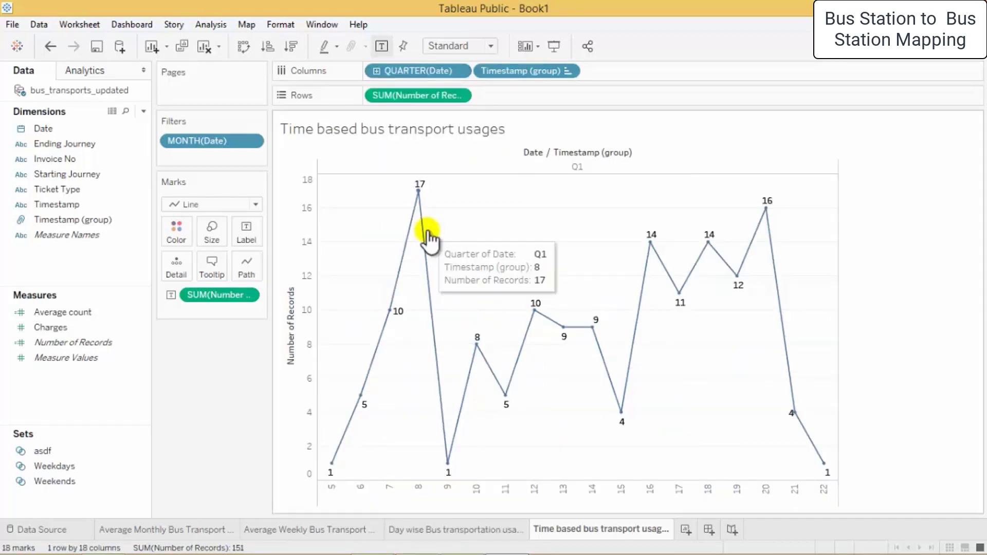
drag(239, 140, 110, 184)
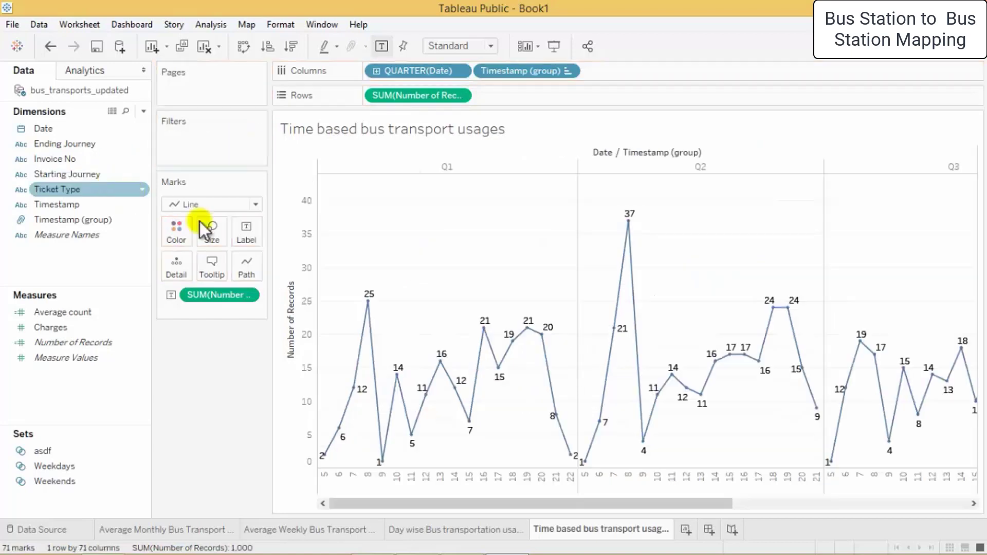
drag(619, 503, 822, 507)
drag(864, 540, 605, 509)
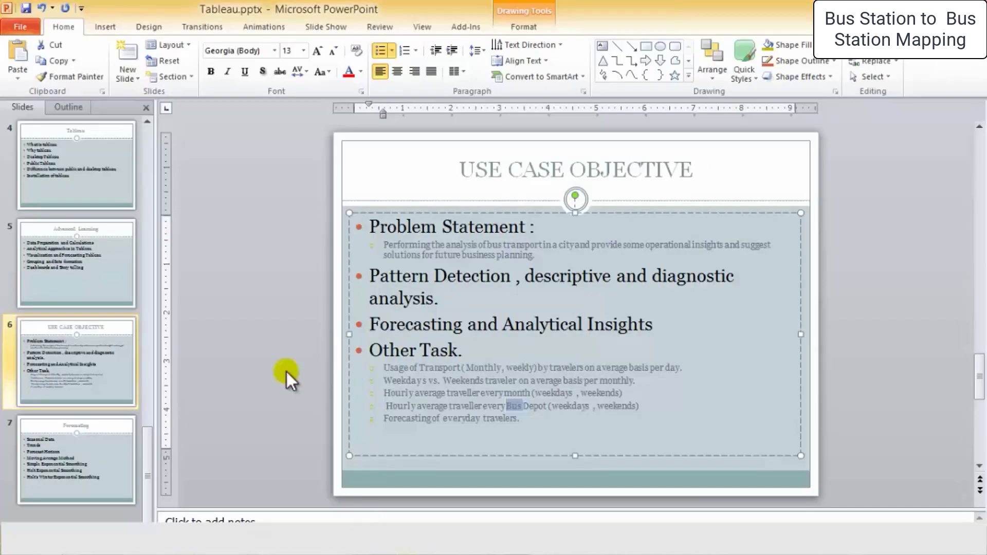
Read the Use Case Objective slide as a slide show in PowerPoint, then return to the Tableau workbook
key(shift+F5)
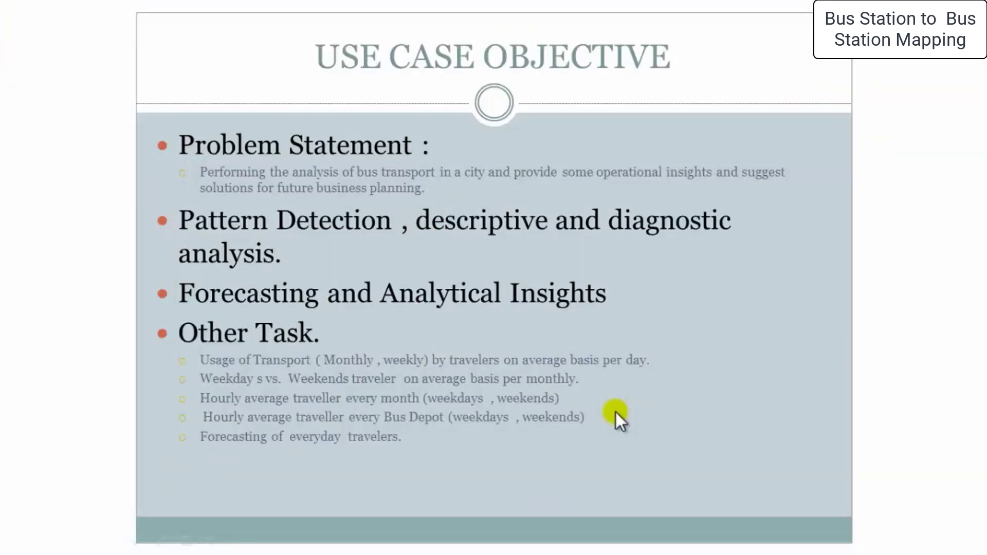
click(607, 417)
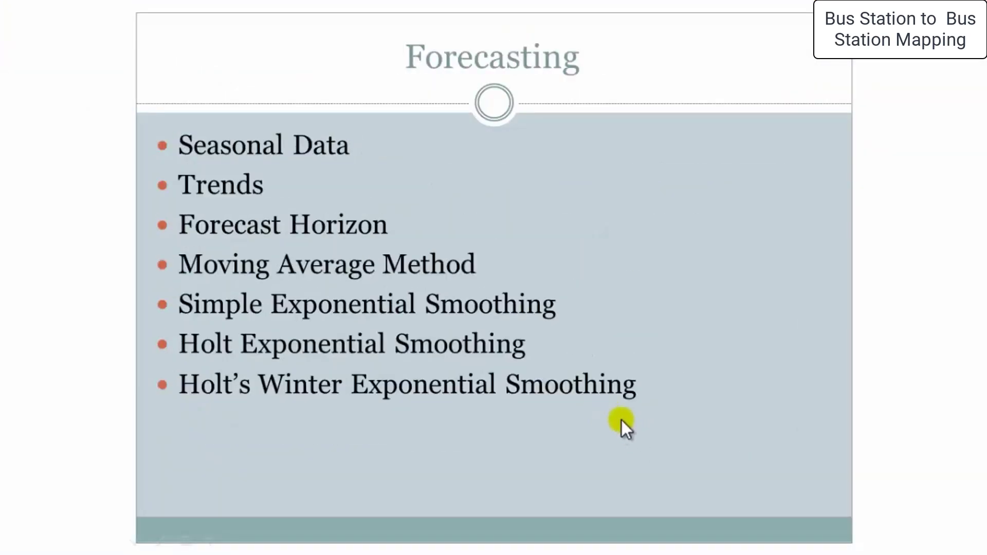
scroll(622, 420, up, 1)
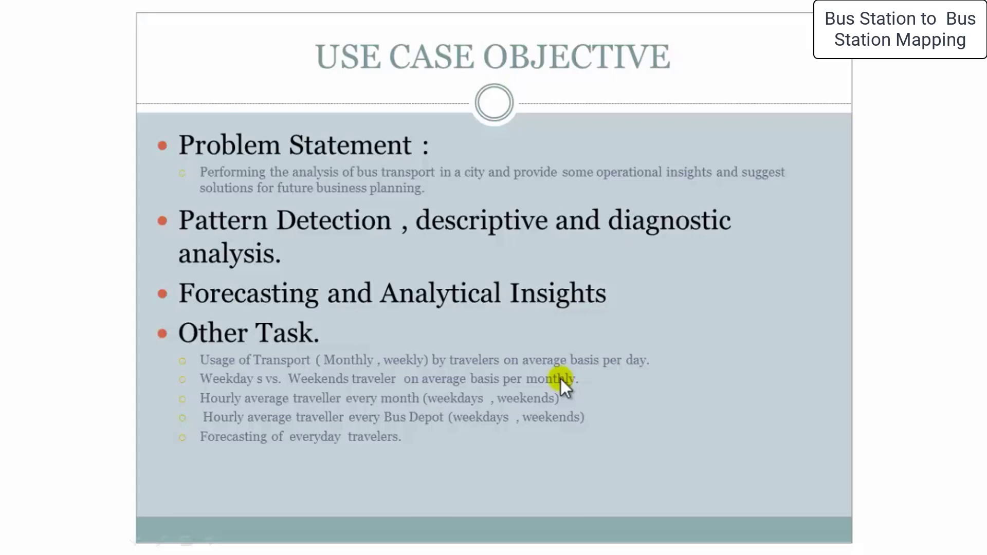
key(Escape)
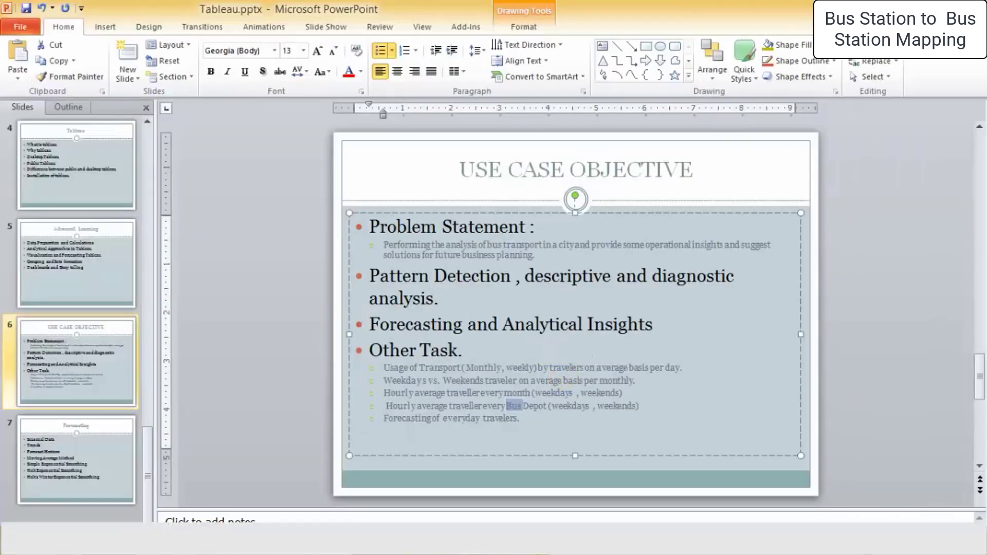
key(alt+Tab)
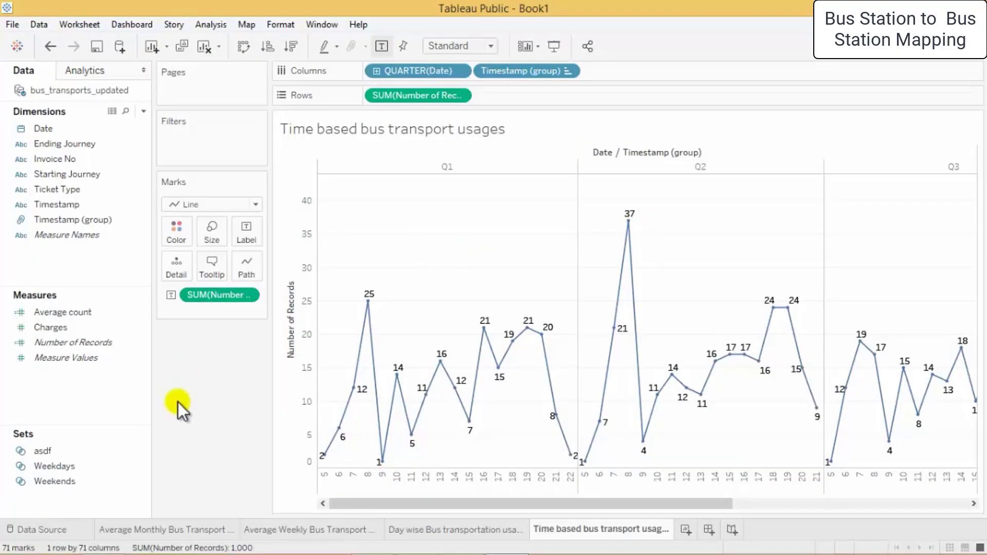
Duplicate the time-based usage sheet and replace the copy's QUARTER(Date) and Timestamp (group) column fields with Starting Journey
right_click(603, 530)
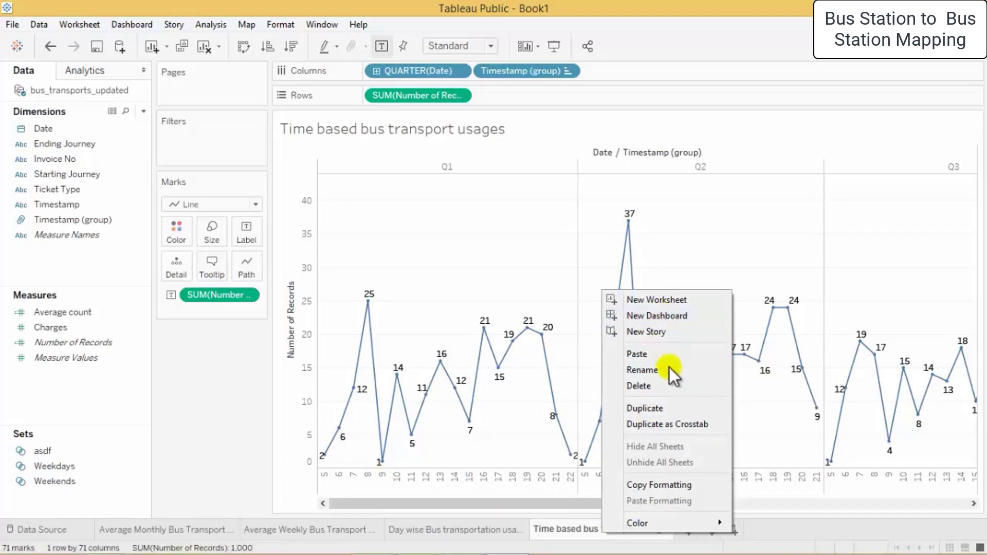
click(669, 408)
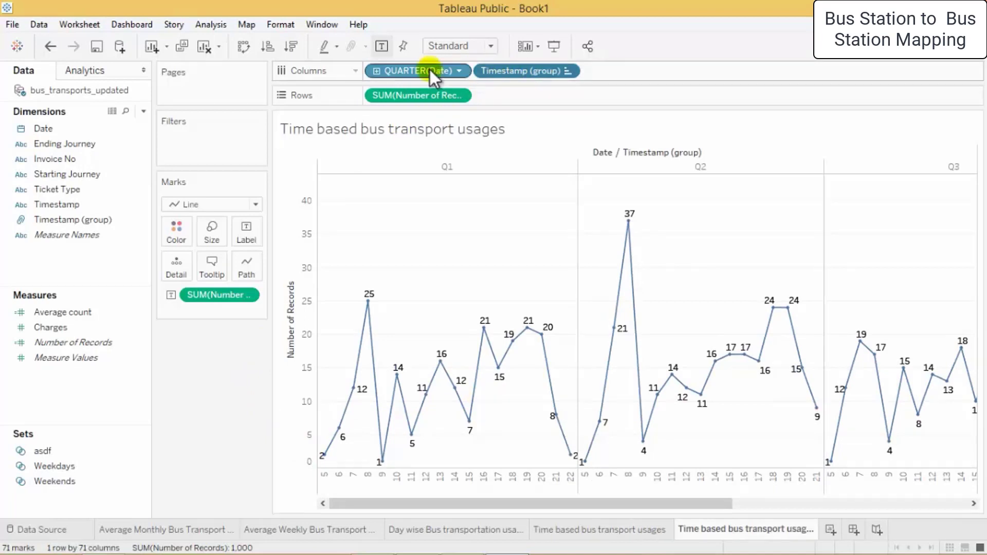
drag(427, 74, 204, 380)
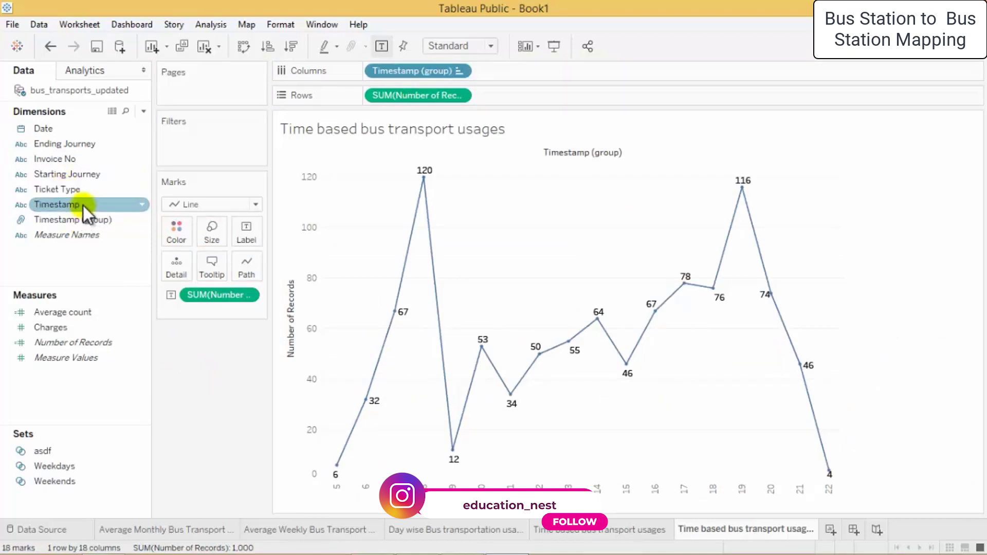
drag(97, 174, 569, 68)
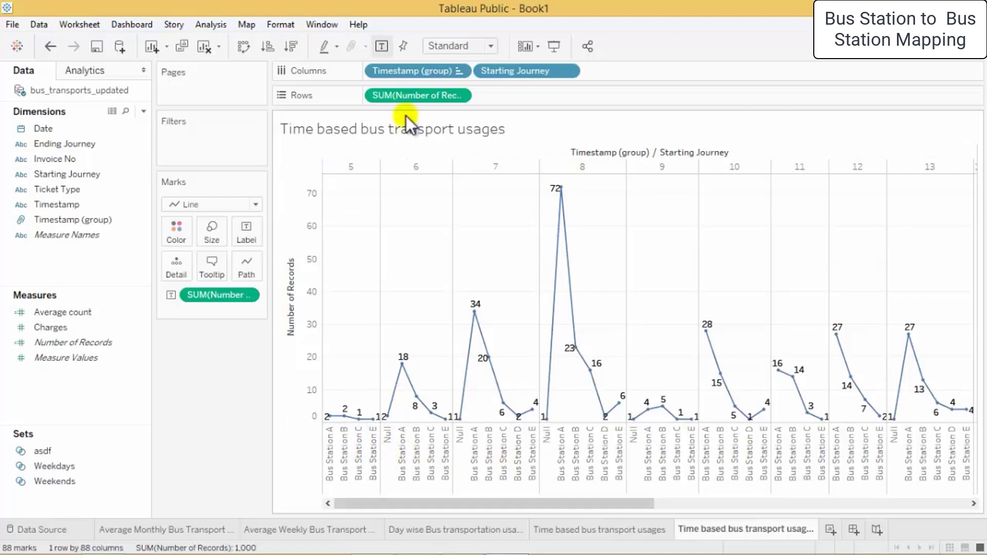
drag(418, 70, 255, 424)
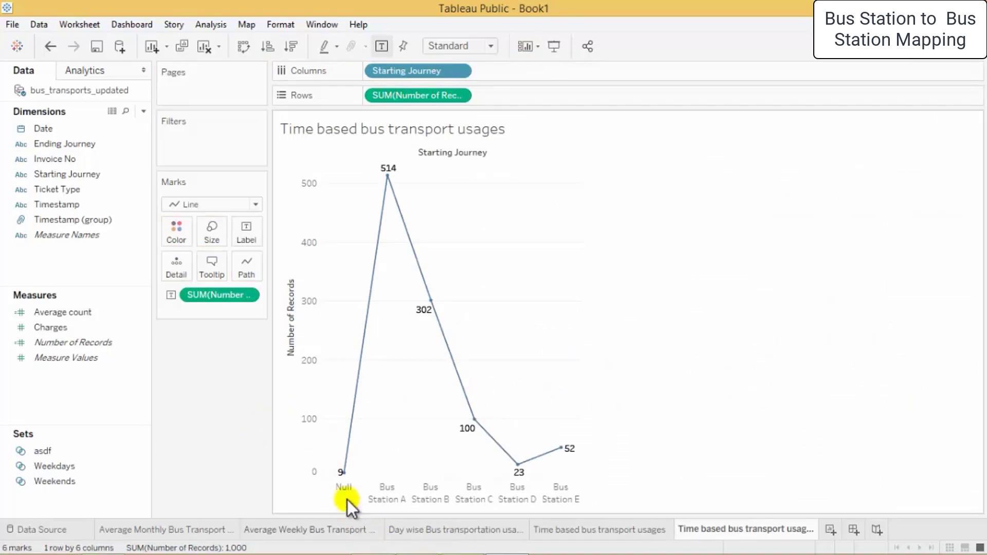
Exclude the Null starting station from the chart and change the mark type to Bar
right_click(344, 473)
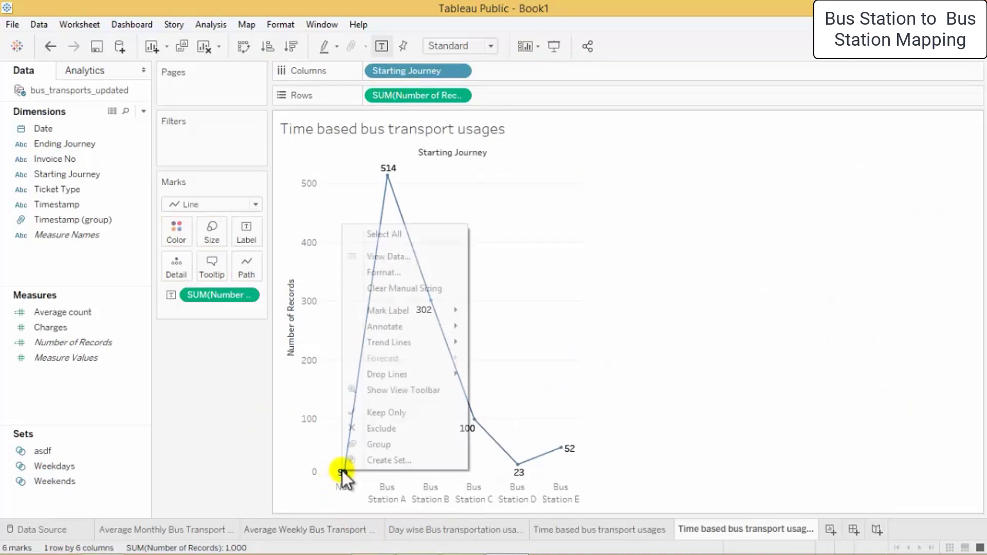
click(398, 426)
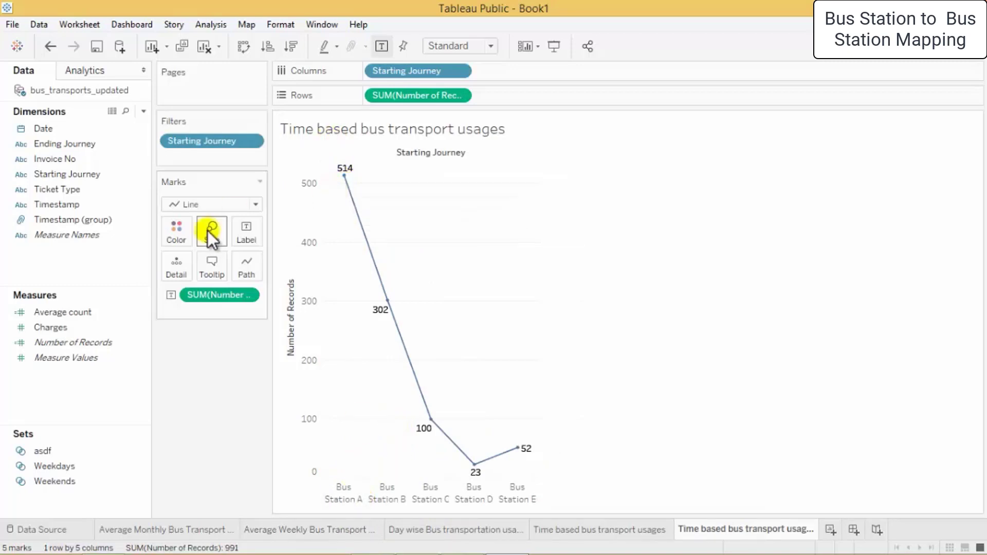
click(239, 206)
click(232, 234)
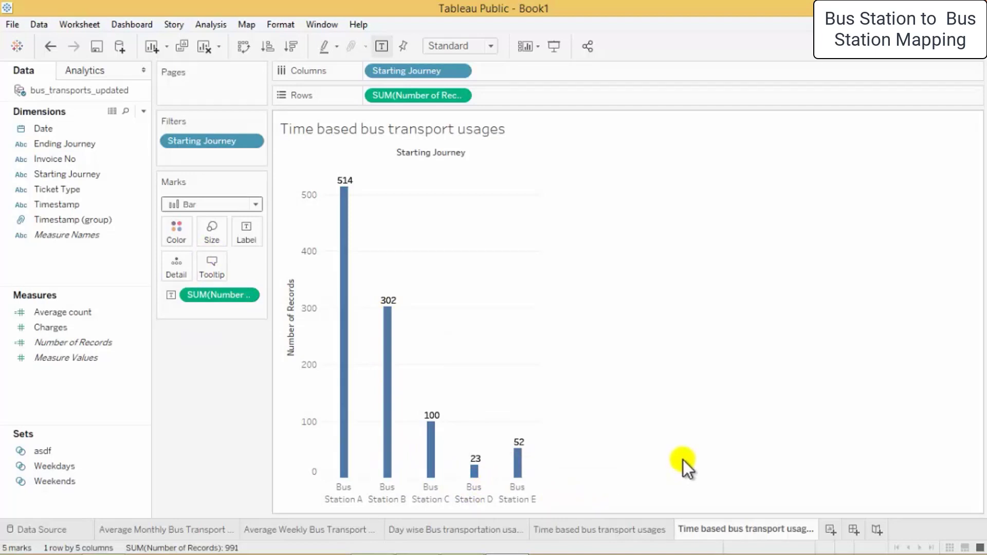
Replace SUM(Number of Records) in the rows with Average count, then remove Average count from the rows
drag(93, 314, 437, 97)
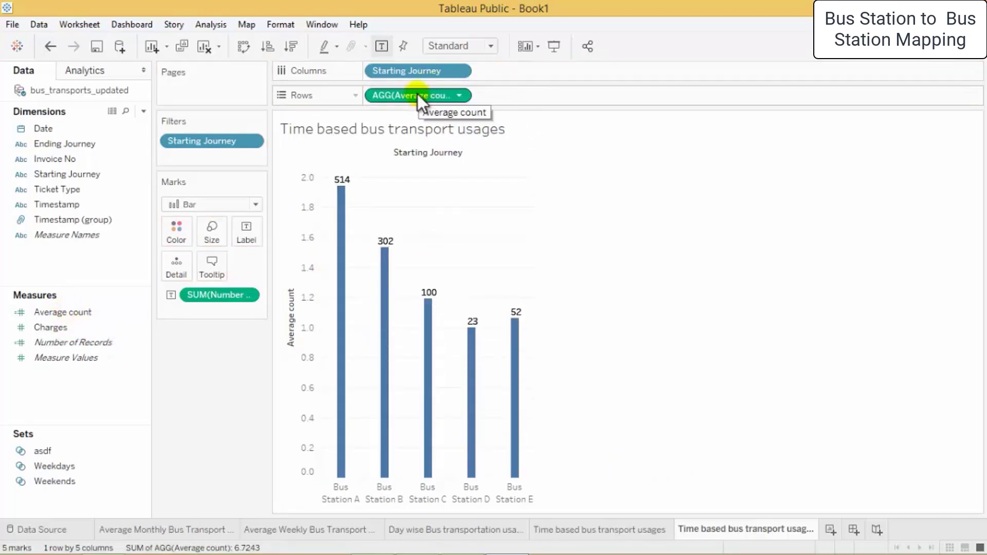
drag(417, 94, 57, 346)
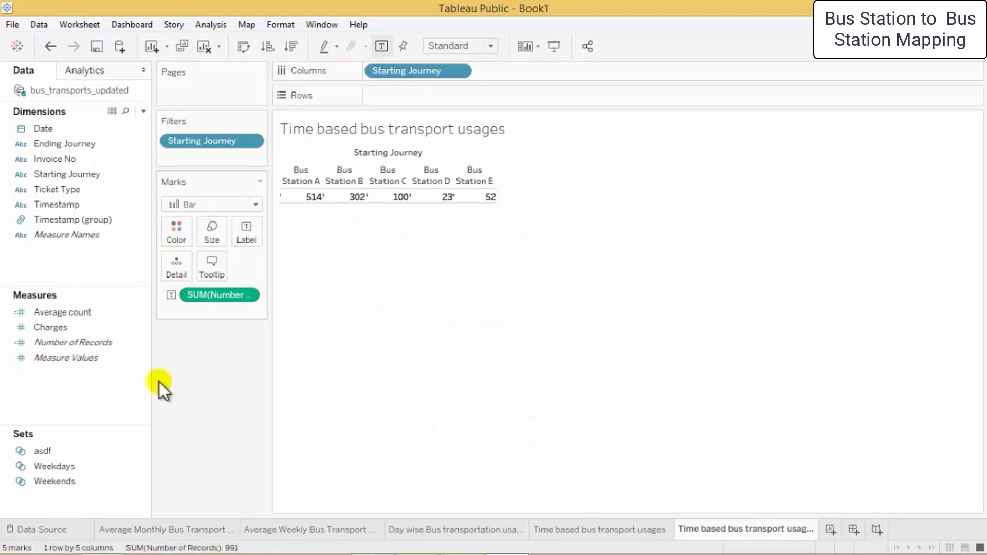
click(67, 311)
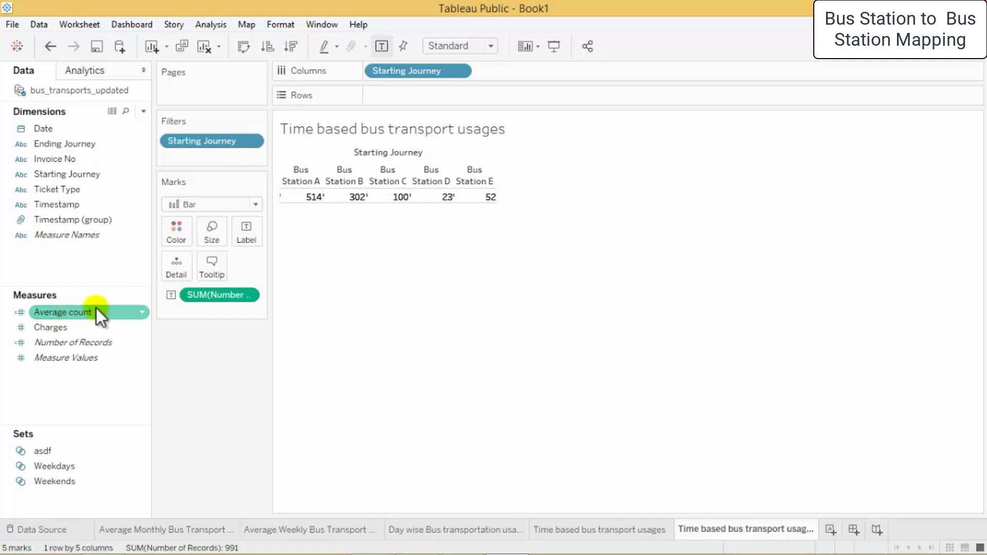
Check the hourly average traveller per Bus Depot task on the Use Case Objective slide in PowerPoint
click(360, 477)
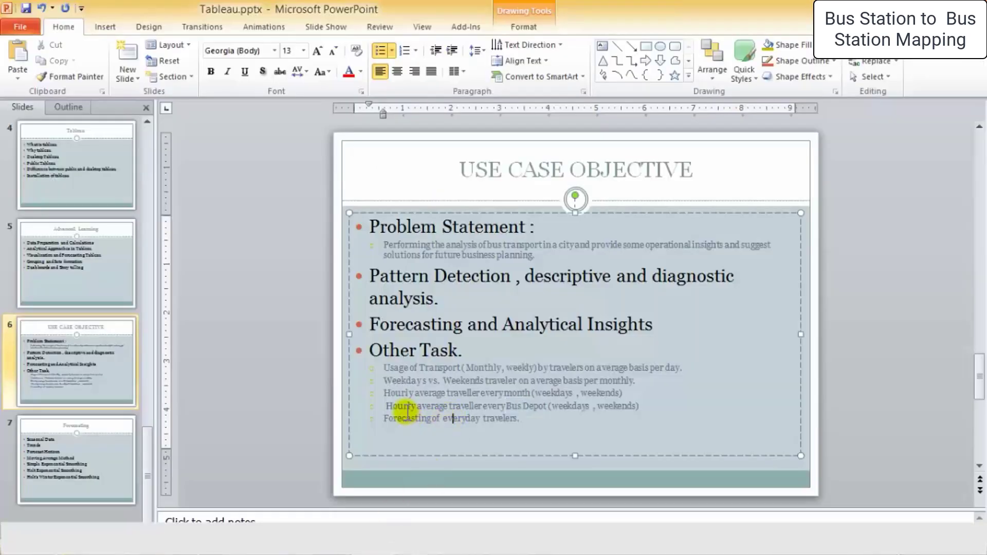
drag(386, 406, 415, 410)
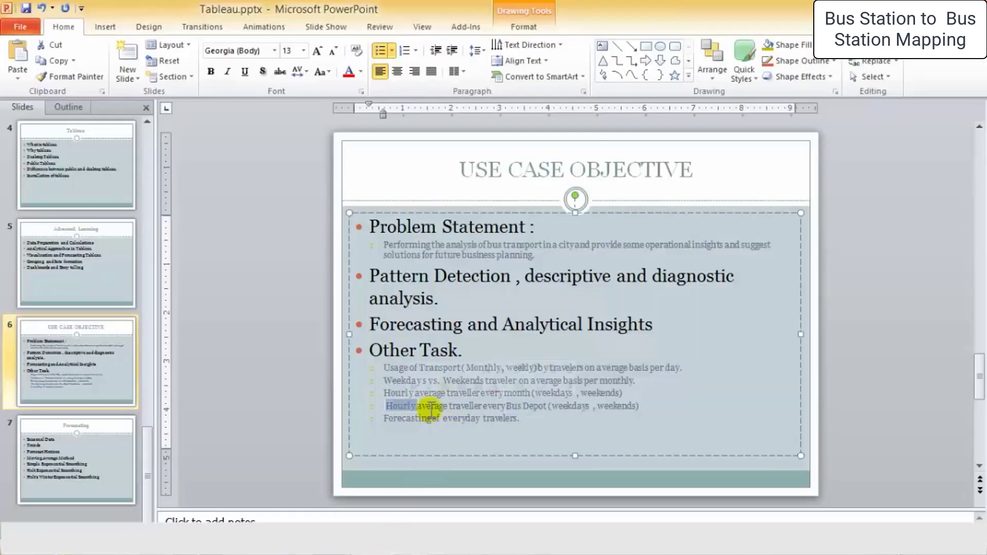
click(416, 409)
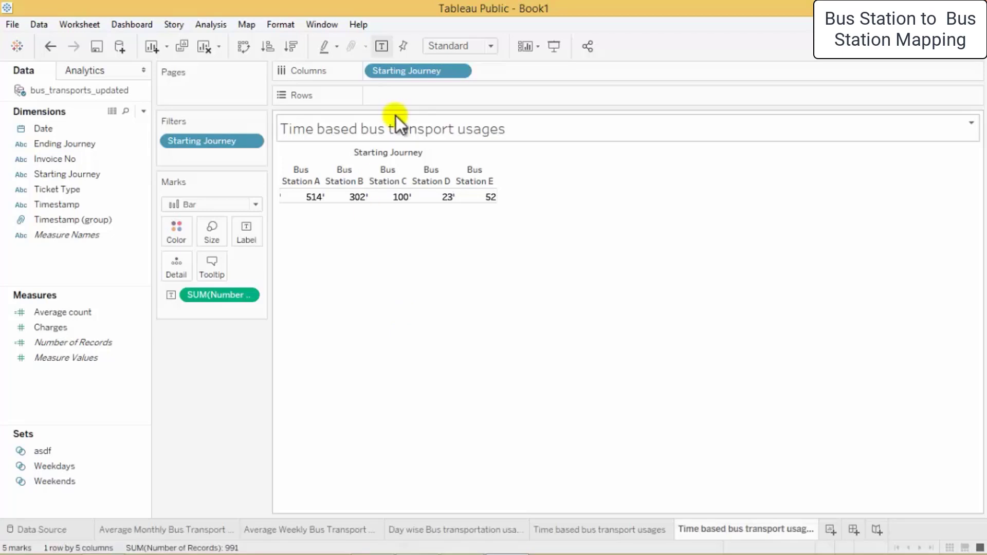
Remove Starting Journey from the columns and start a new calculated field named Avg Count Bus depot
drag(405, 72, 112, 391)
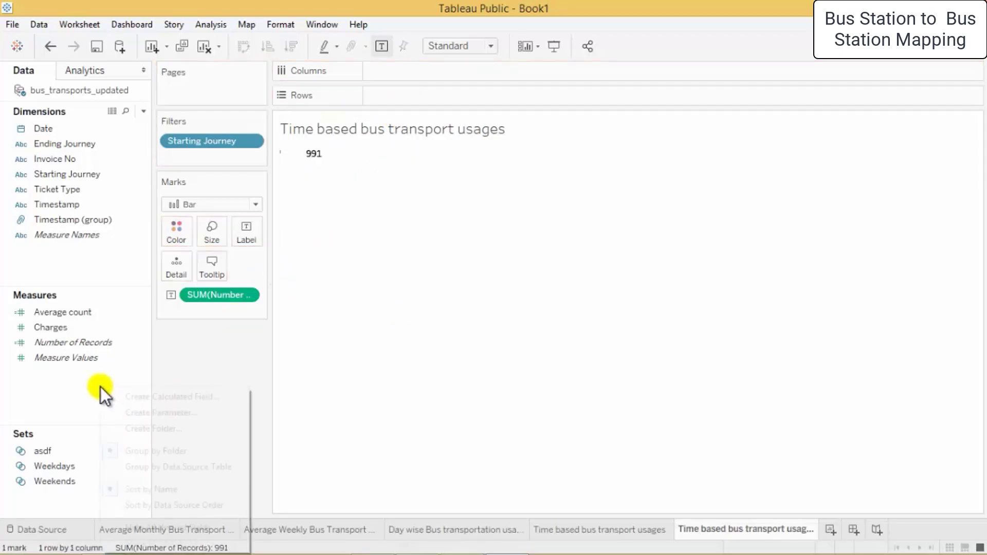
right_click(101, 386)
click(165, 398)
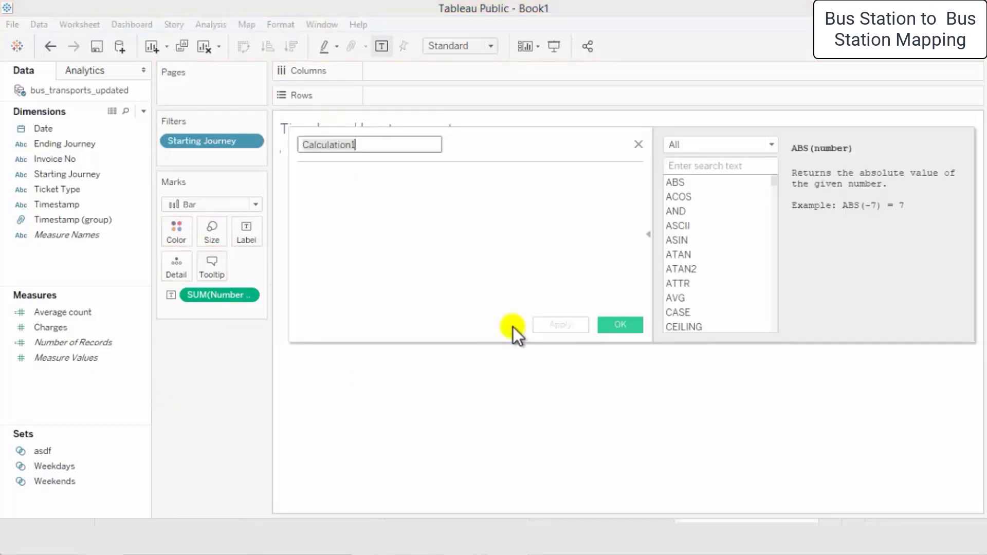
key(BackSpace)
text(Avg Count Bus depot)
click(401, 173)
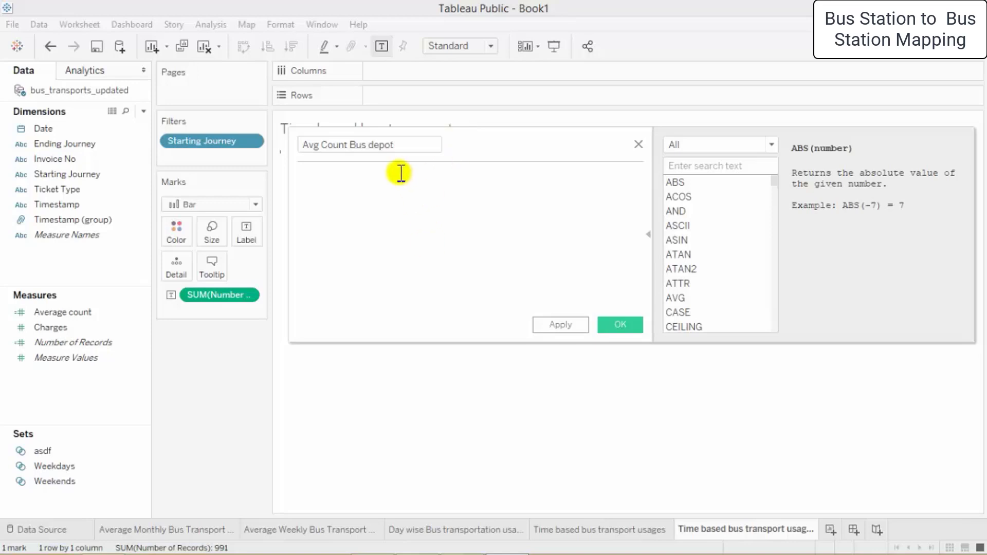
Begin the field's formula with SUM([Number of Records]) followed by a division sign
text(sum)
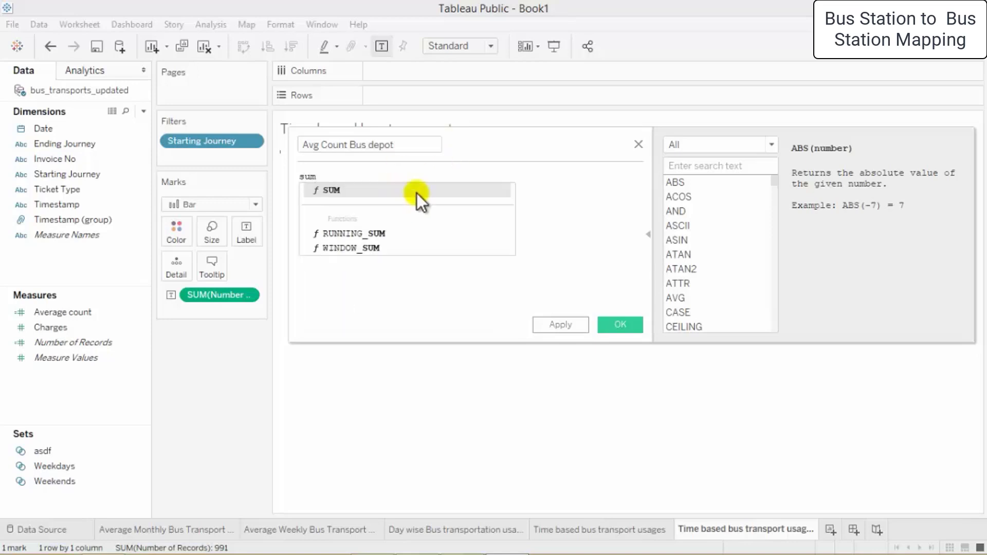
click(416, 191)
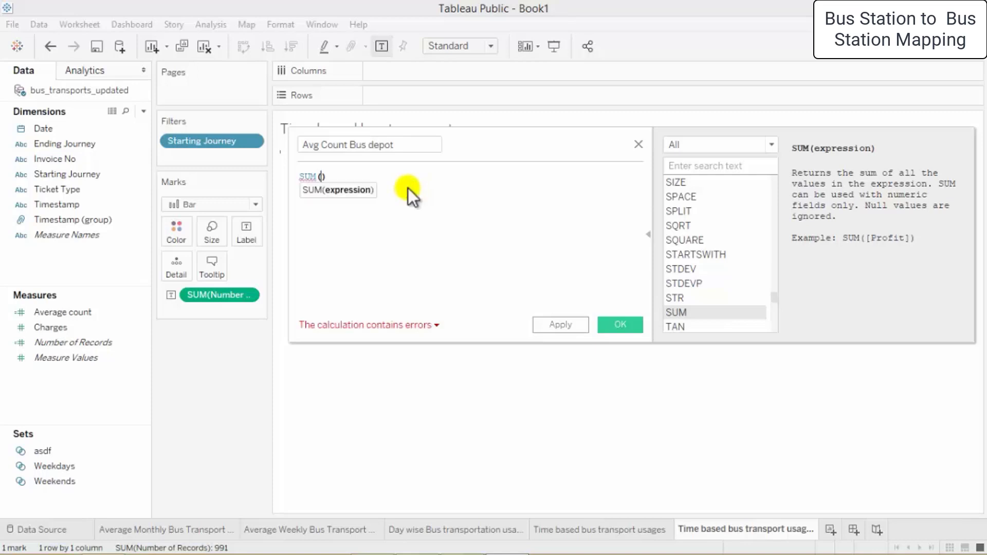
text(Numb)
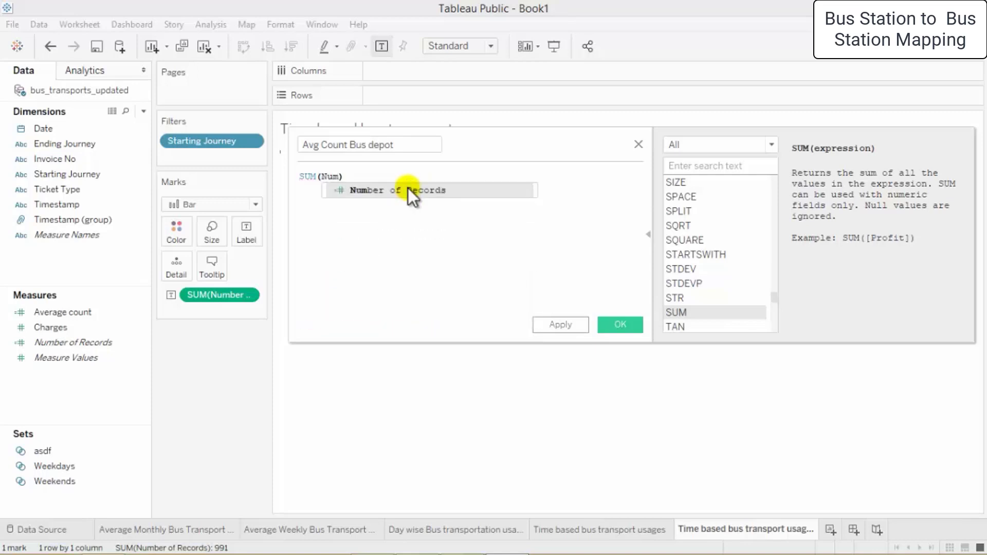
key(Return)
text(/Ave)
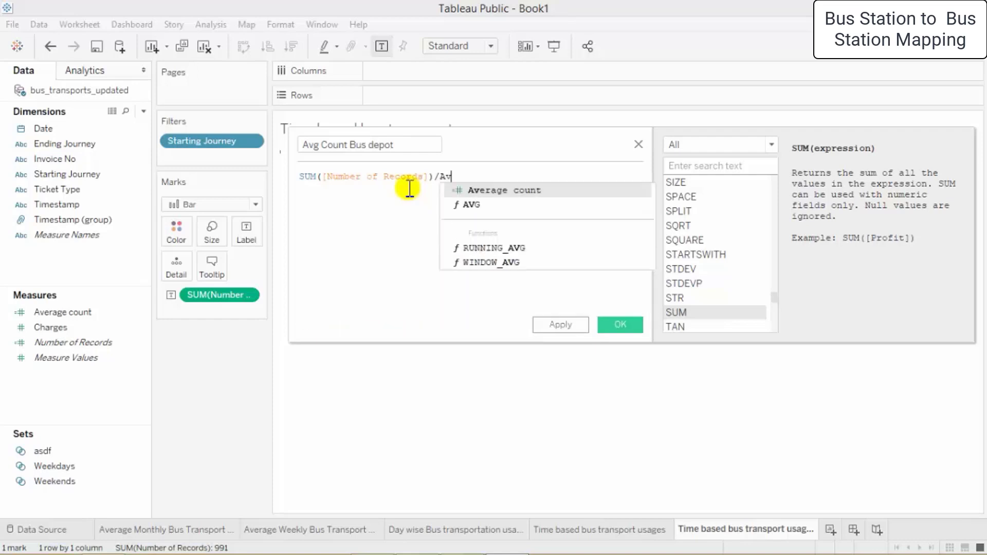
key(BackSpace)
key(BackSpace)
key(BackSpace)
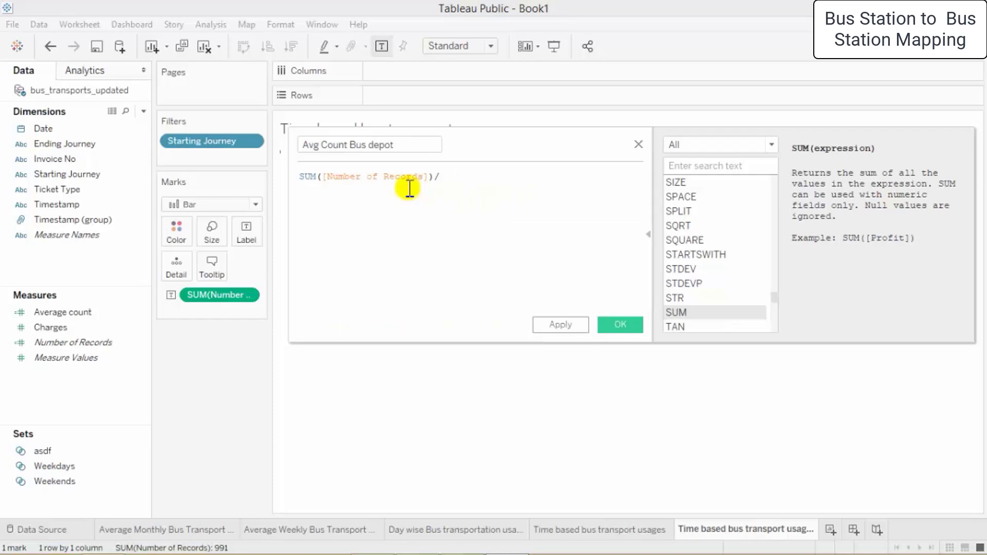
Complete the formula with COUNTD([Starting Journey]) as the divisor and save the calculated field
text(co)
text(unt)
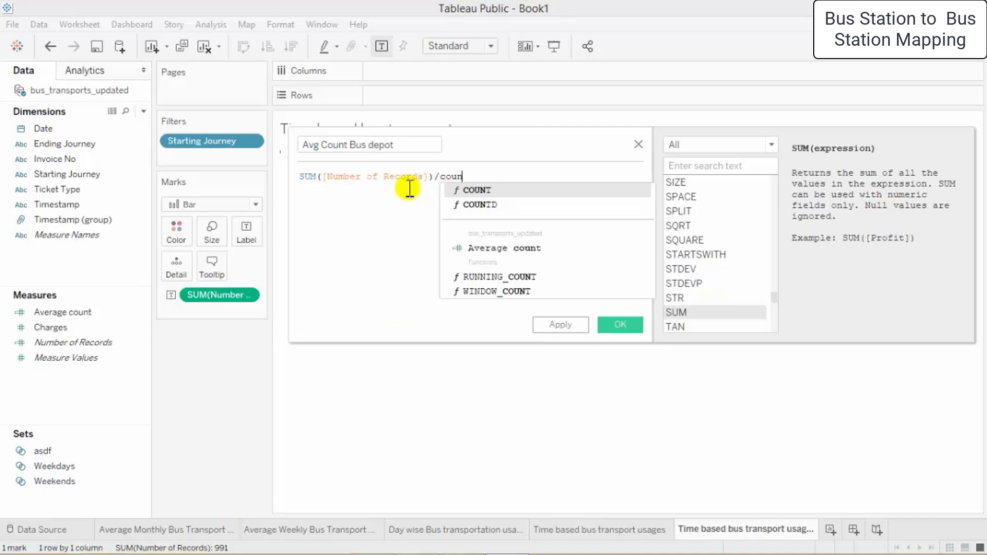
key(Down)
key(Return)
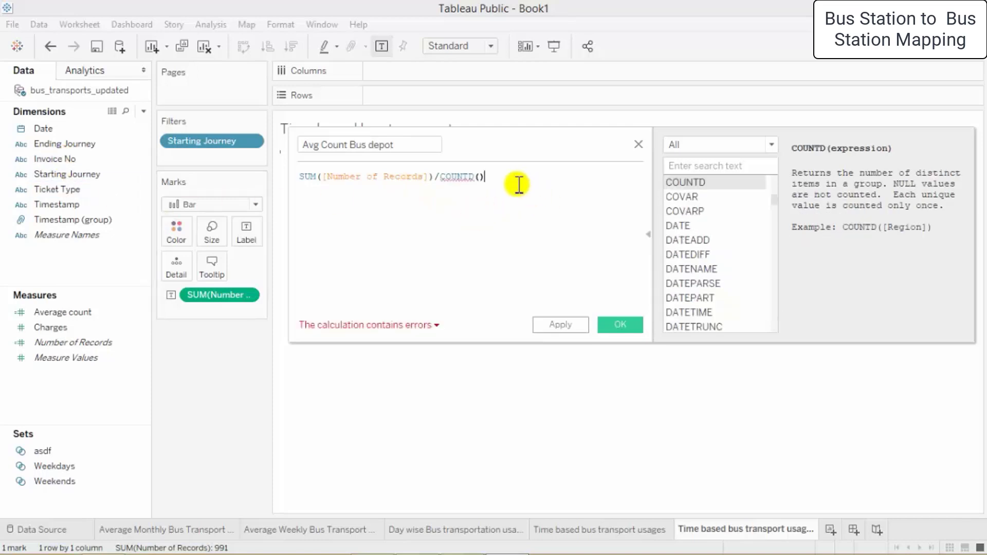
click(478, 176)
text(sta)
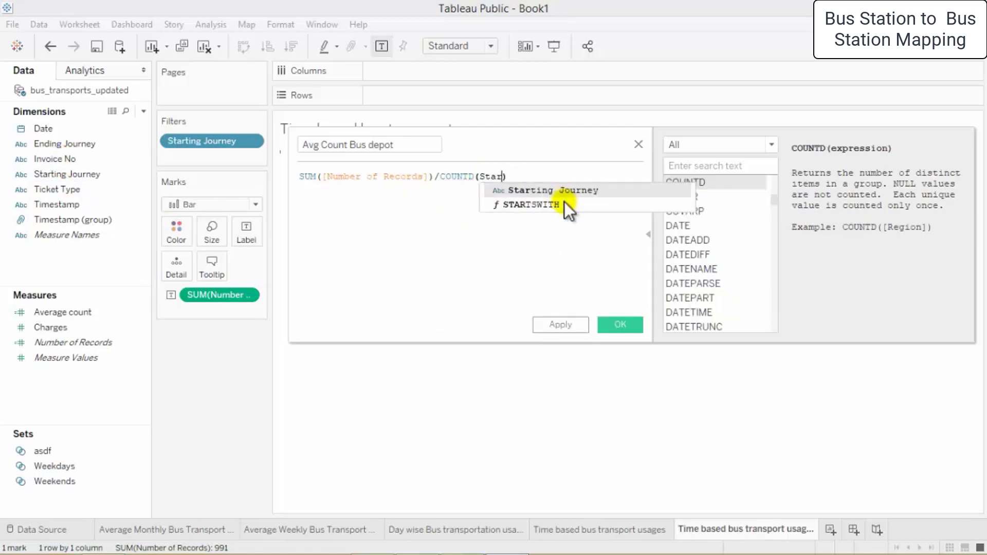
key(Return)
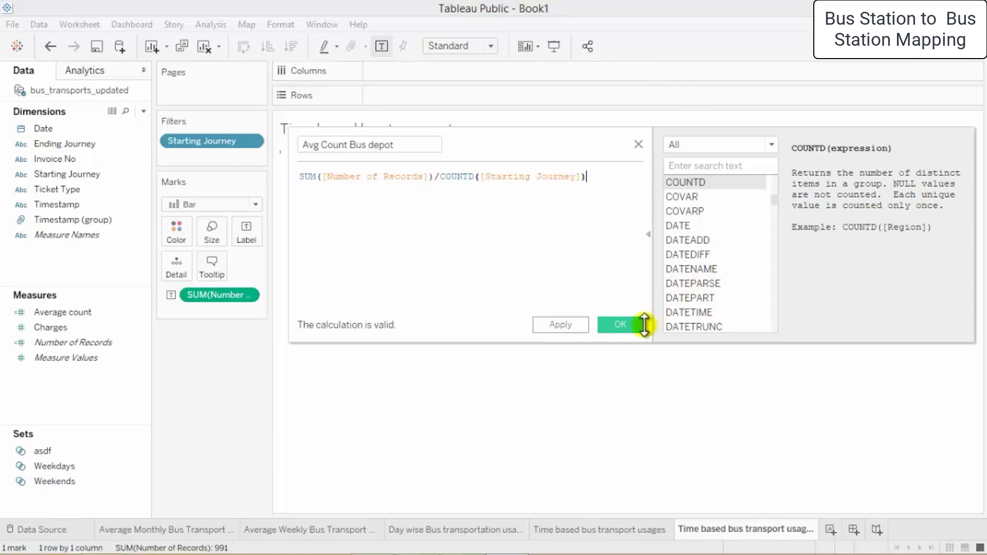
click(628, 328)
Chart Avg Count Bus depot in the rows against Starting Journey in the columns
mouse_move(113, 329)
mouse_down()
mouse_move(481, 72)
mouse_move(468, 96)
mouse_move(449, 73)
mouse_move(443, 95)
mouse_up()
drag(71, 174, 467, 75)
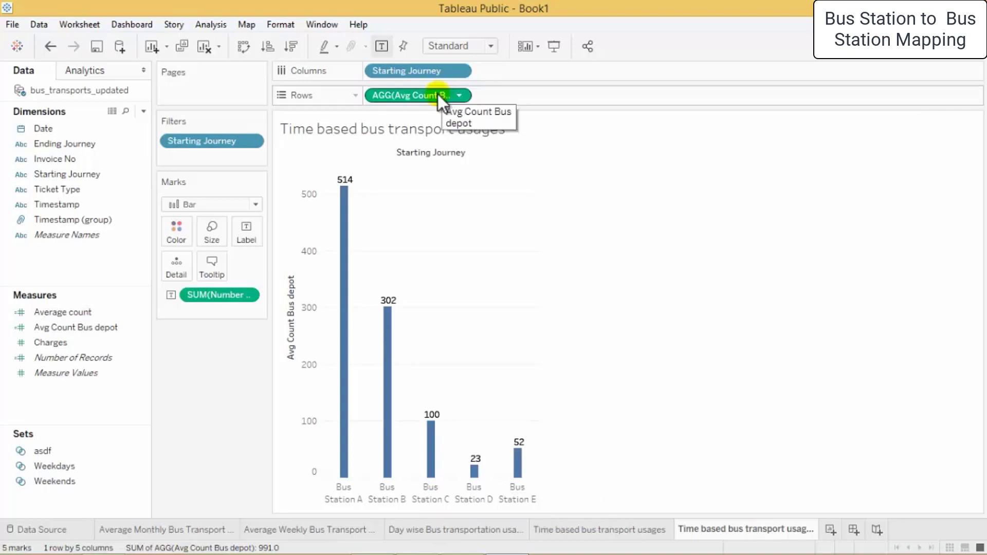
click(106, 327)
double_click(105, 326)
drag(522, 95, 88, 329)
Edit the Avg Count Bus depot formula to SUM([Number of Records])/5 and save it
right_click(88, 329)
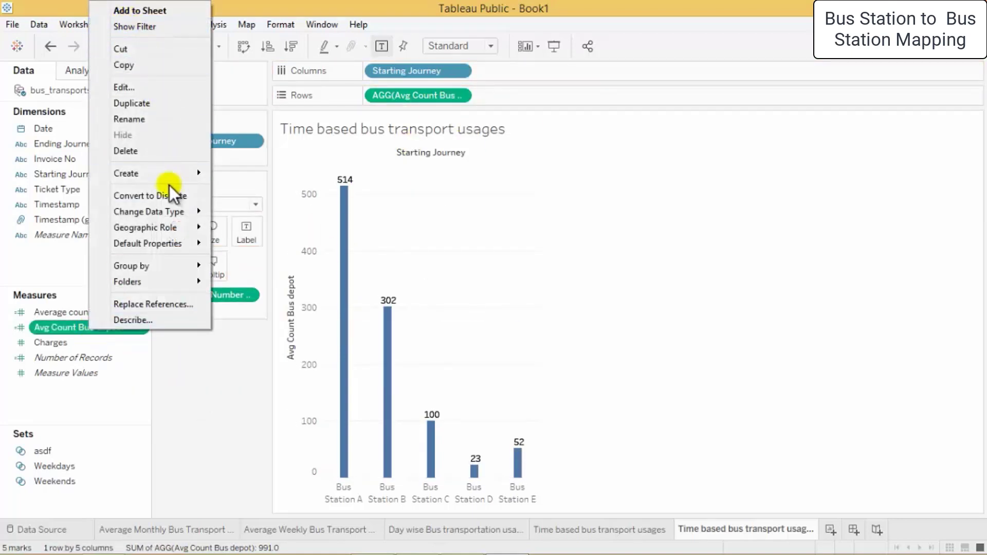
click(135, 89)
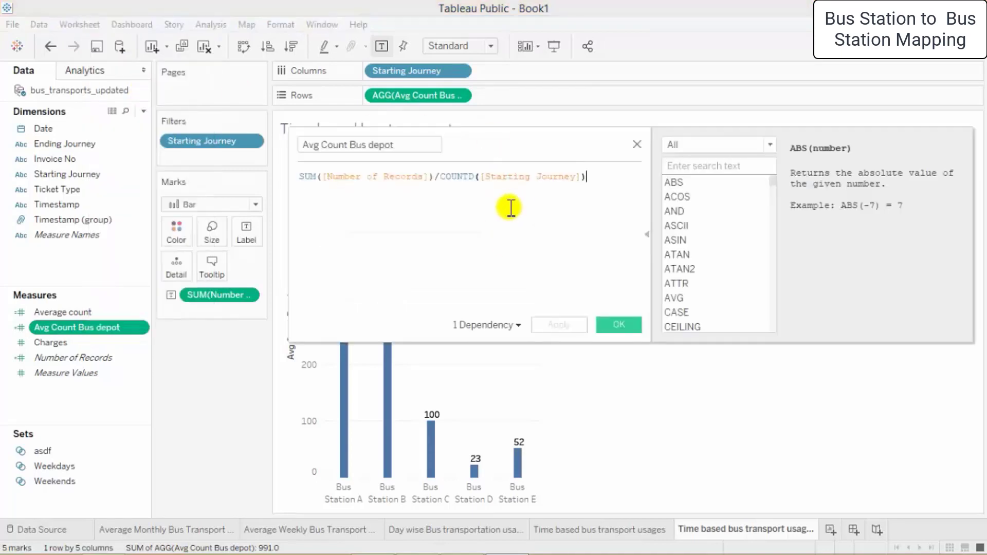
double_click(455, 177)
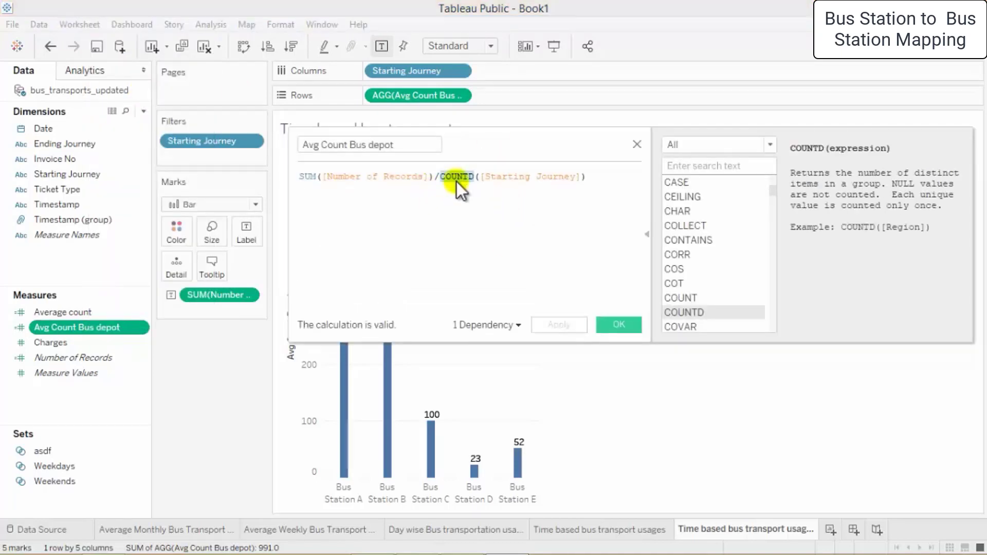
double_click(545, 176)
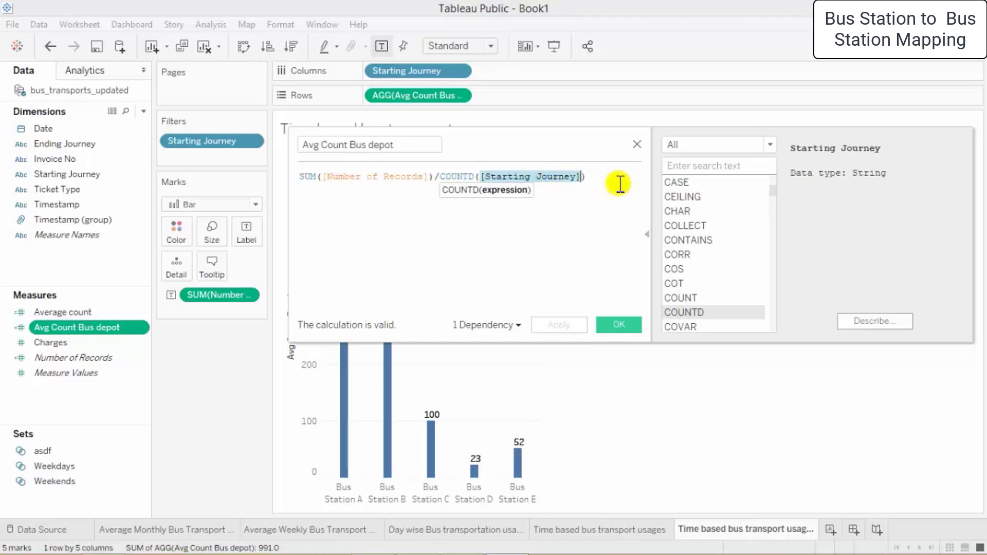
click(586, 177)
drag(585, 176, 442, 174)
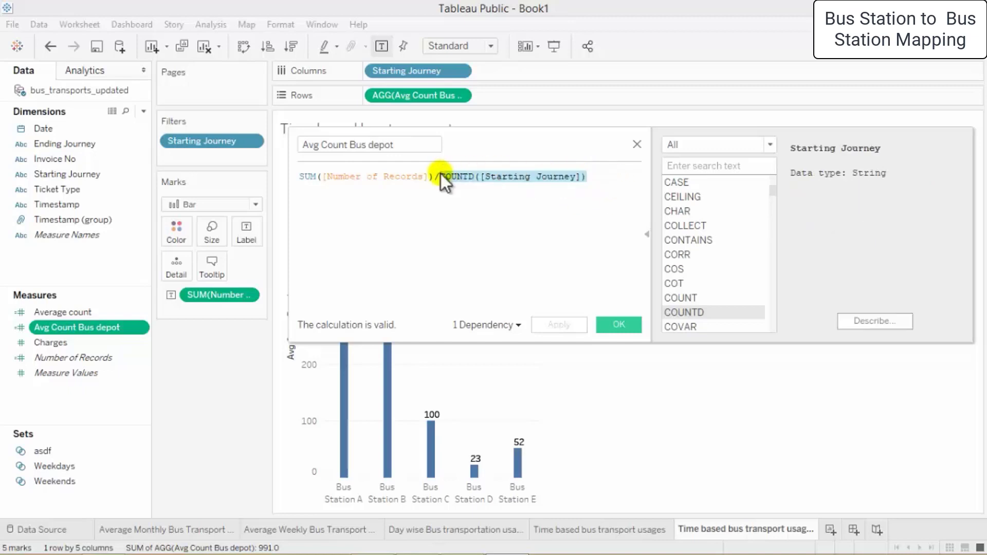
text(5)
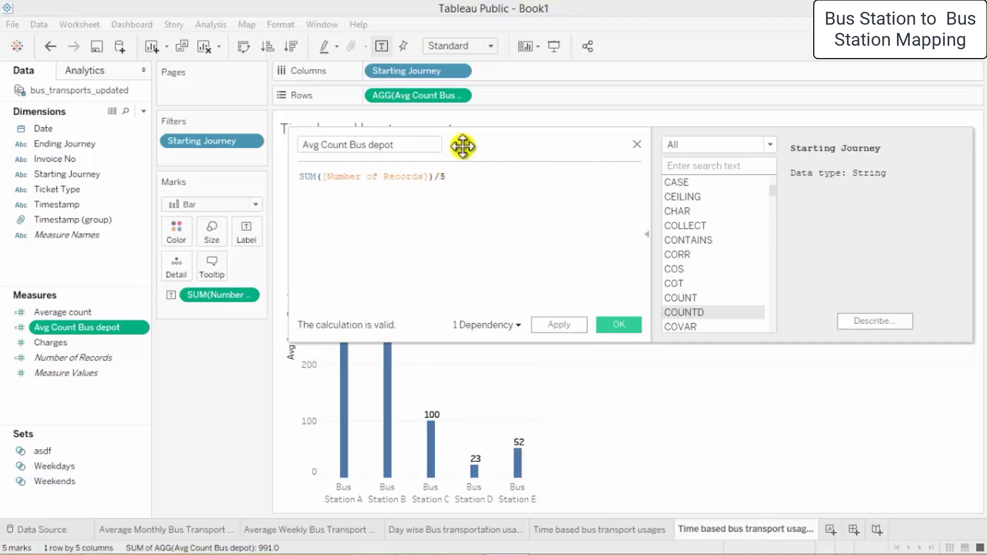
click(570, 328)
click(618, 327)
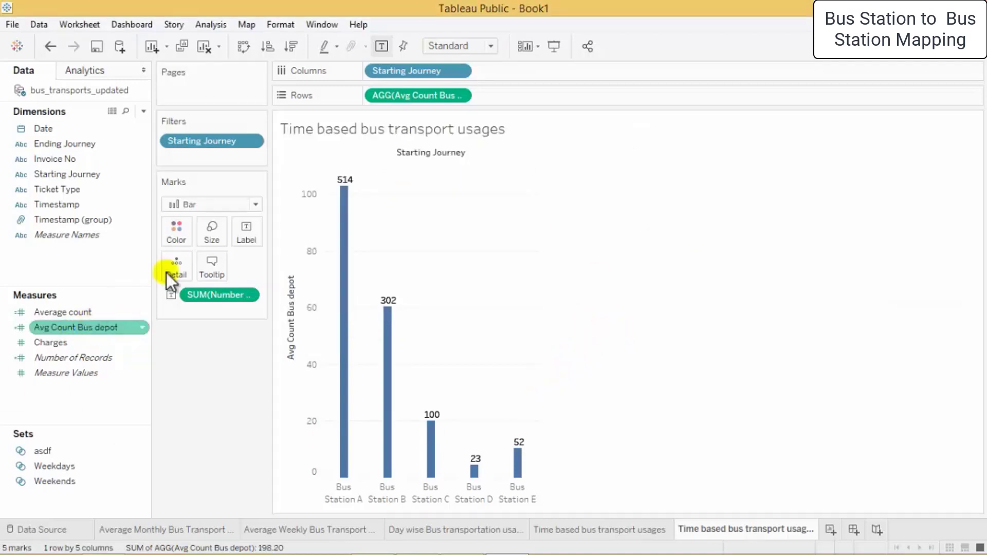
Try converting the Avg Count Bus depot field in the rows from continuous to discrete
drag(415, 97, 448, 94)
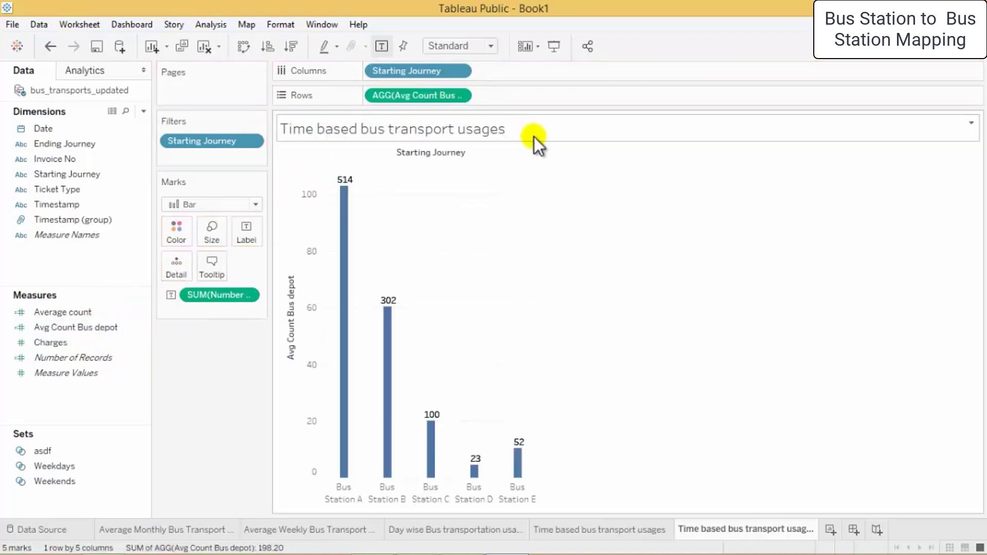
right_click(424, 93)
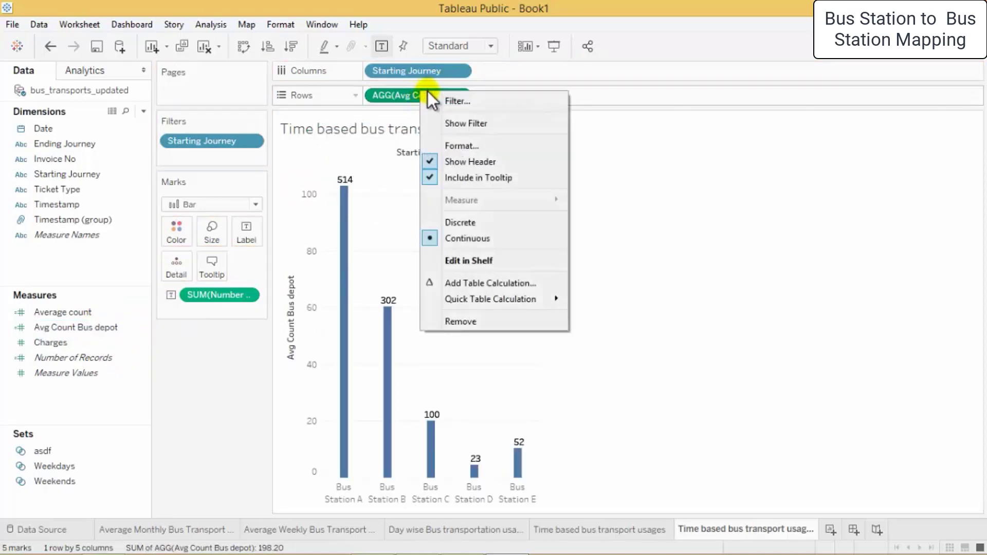
key(Escape)
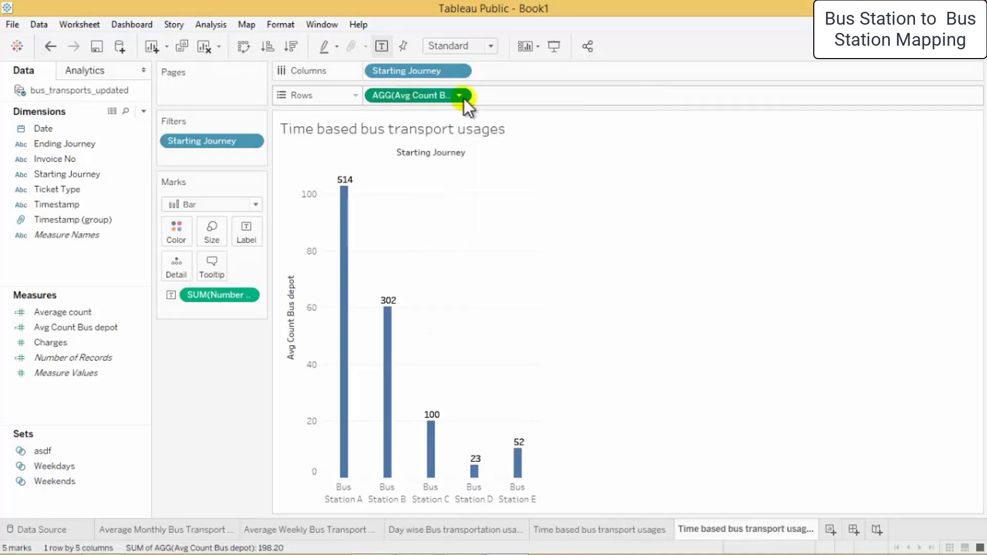
click(460, 96)
click(439, 236)
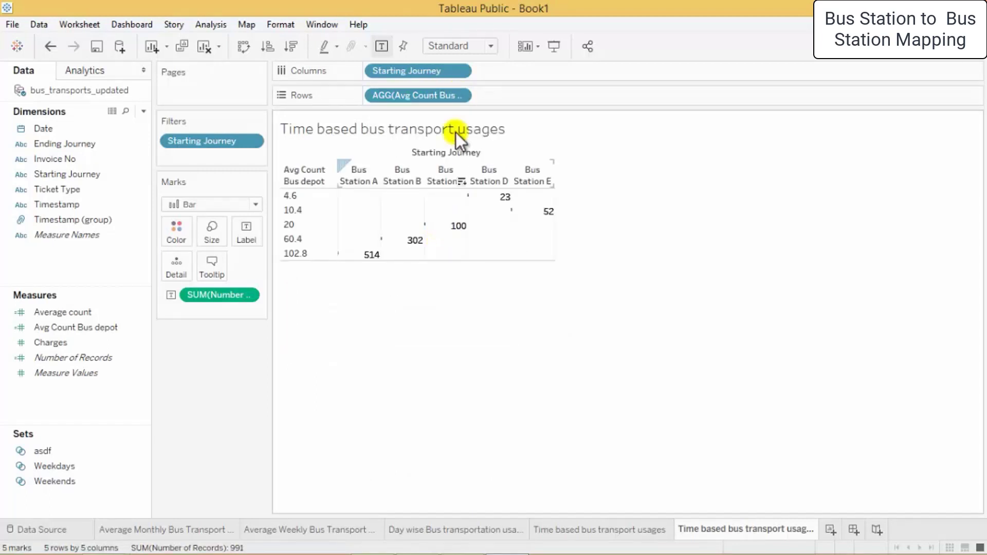
Replace Avg Count Bus depot in the rows with SUM(Number of Records)
drag(421, 107, 256, 388)
drag(85, 360, 469, 100)
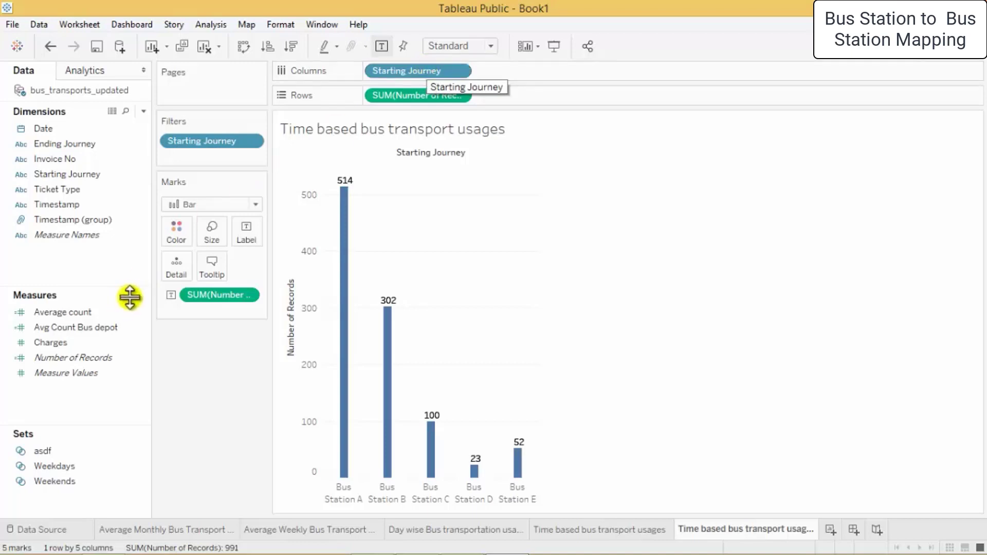
click(75, 312)
drag(75, 313, 227, 375)
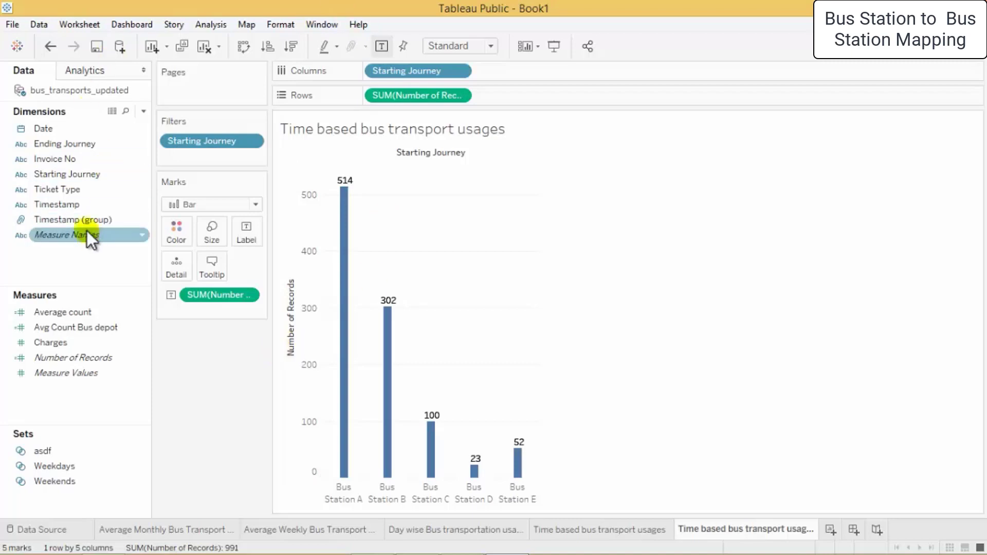
Add Ending Journey to the columns after Starting Journey and exclude the Null ending stations under Bus Station A and Bus Station B
click(79, 174)
drag(71, 146, 545, 74)
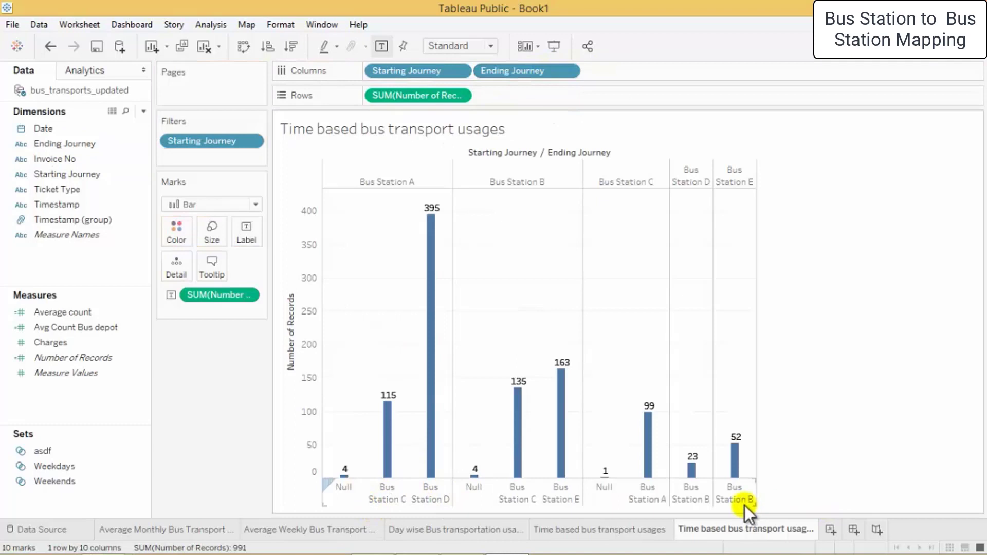
right_click(344, 477)
click(384, 433)
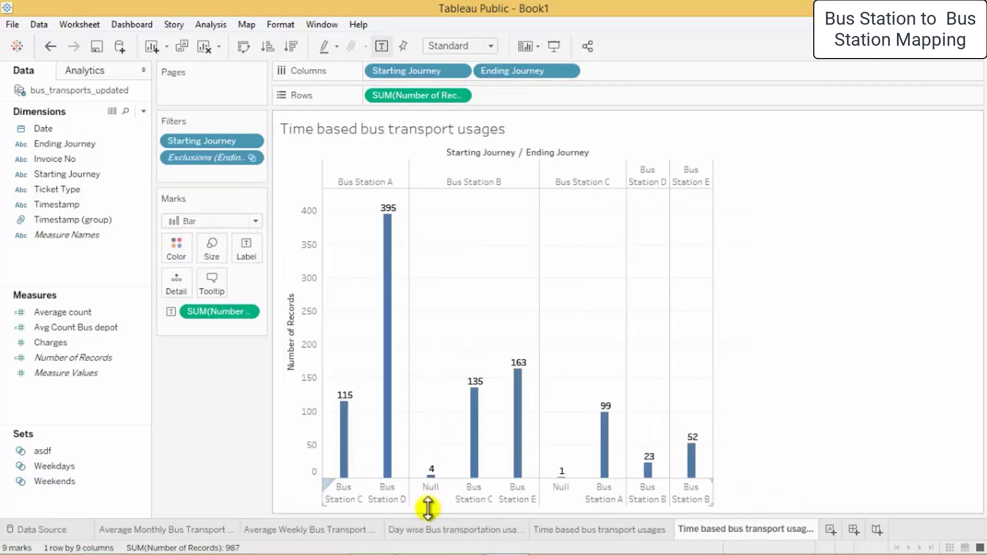
click(351, 496)
ctrl+click(386, 496)
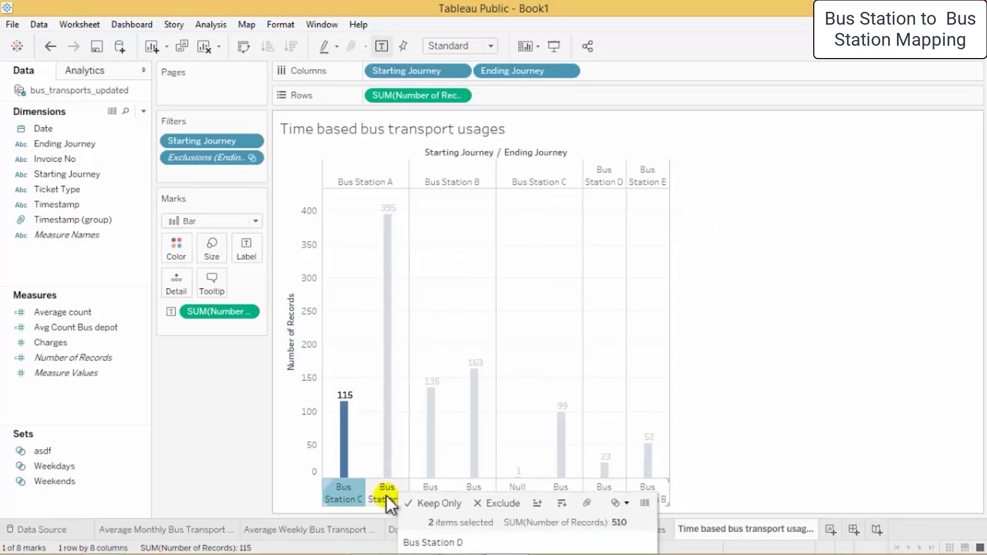
click(821, 381)
Exclude the Null ending station under Bus Station C from the chart
right_click(522, 479)
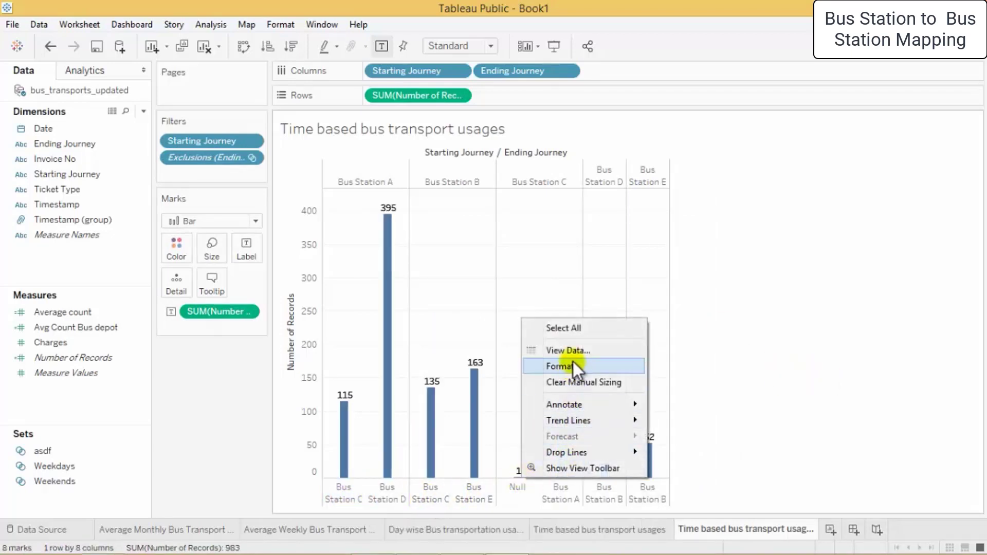
click(519, 476)
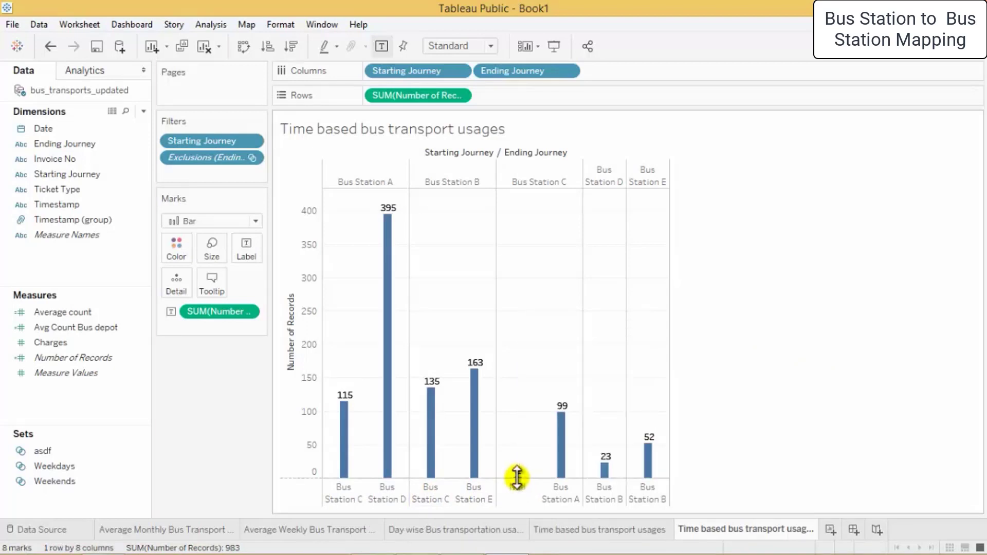
right_click(519, 474)
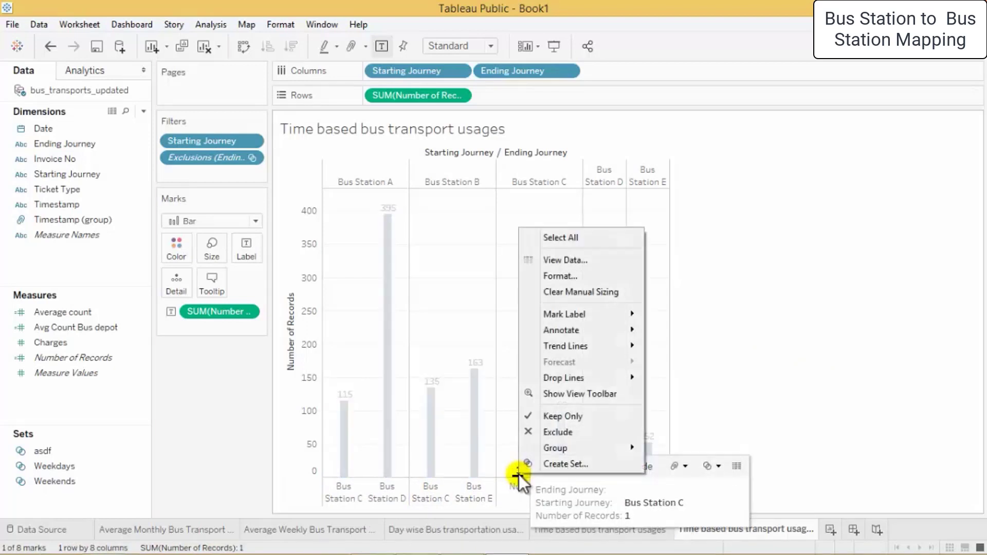
click(589, 431)
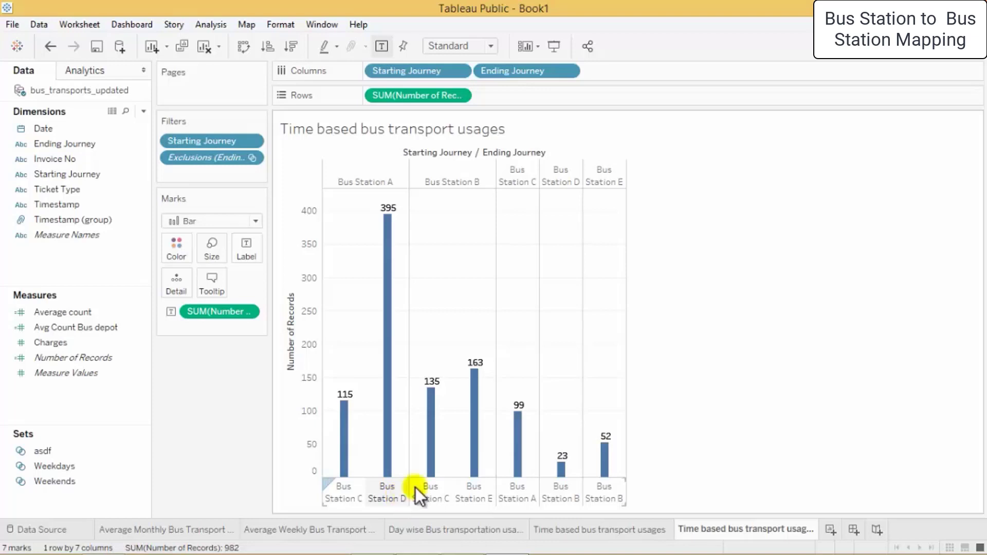
Remove Ending Journey from the columns and put it back after Starting Journey
drag(517, 72, 730, 199)
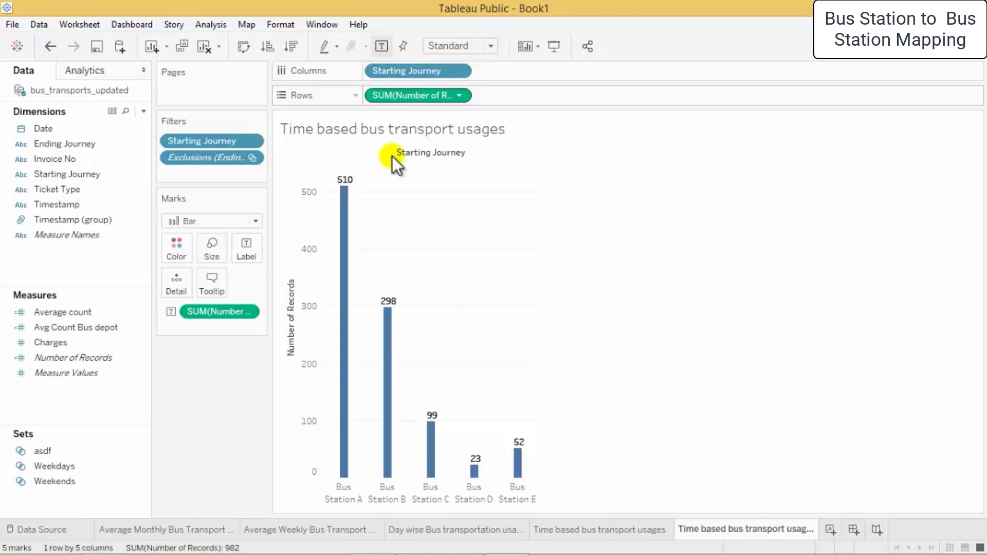
click(77, 144)
drag(79, 143, 547, 71)
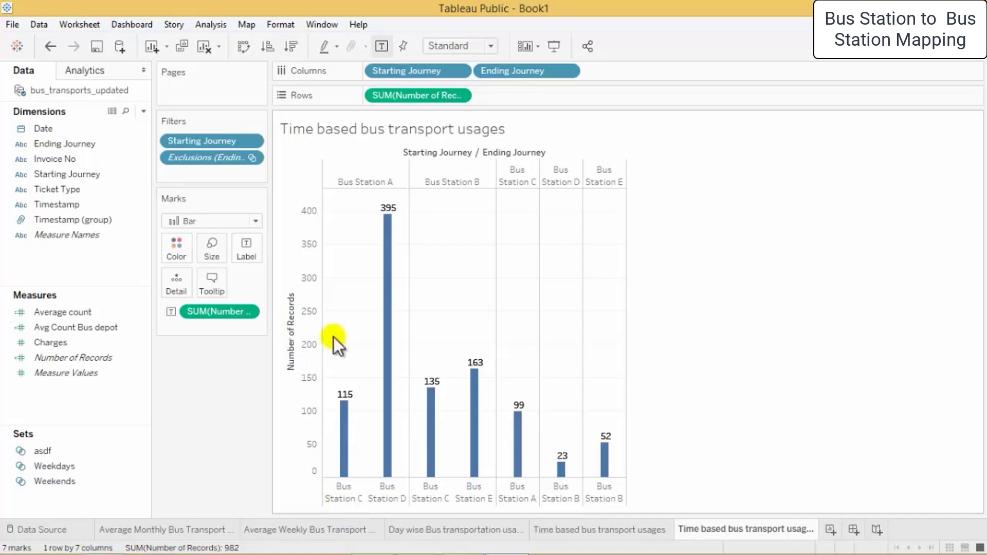
Switch to the bus_transports_updated.csv workbook in Excel, turn on filtering and show only Bus Station C under STARTING JOURNEY
mouse_move(413, 474)
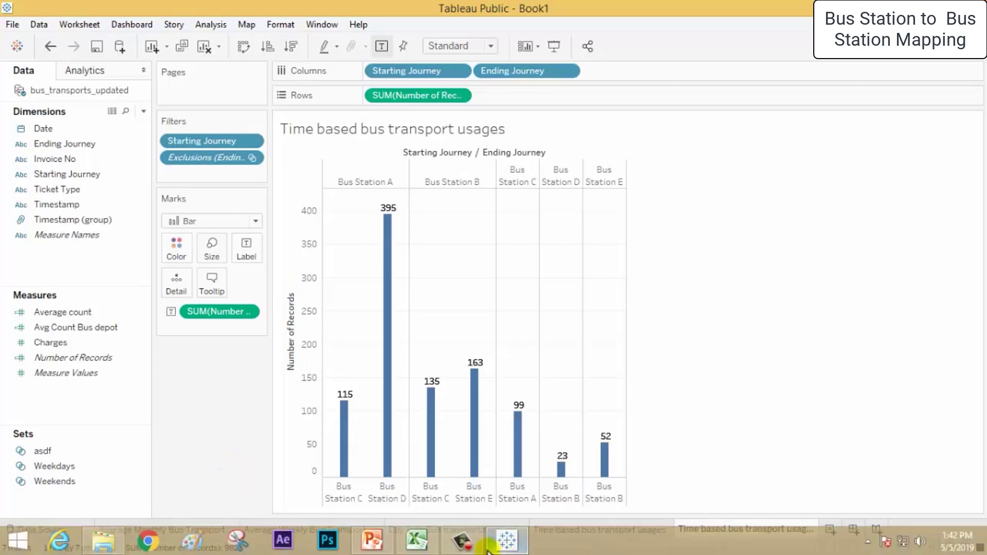
click(417, 540)
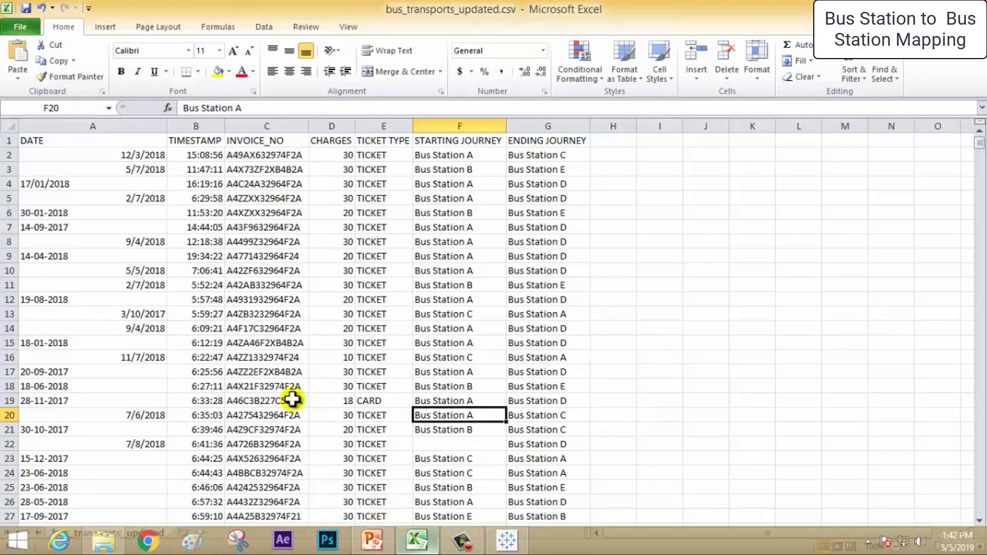
click(487, 140)
click(850, 72)
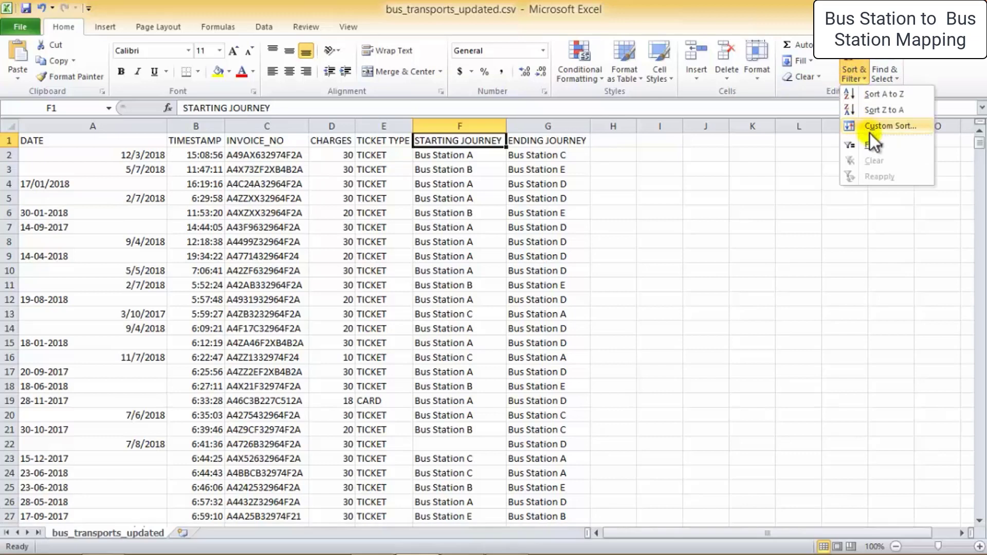
click(863, 142)
click(499, 140)
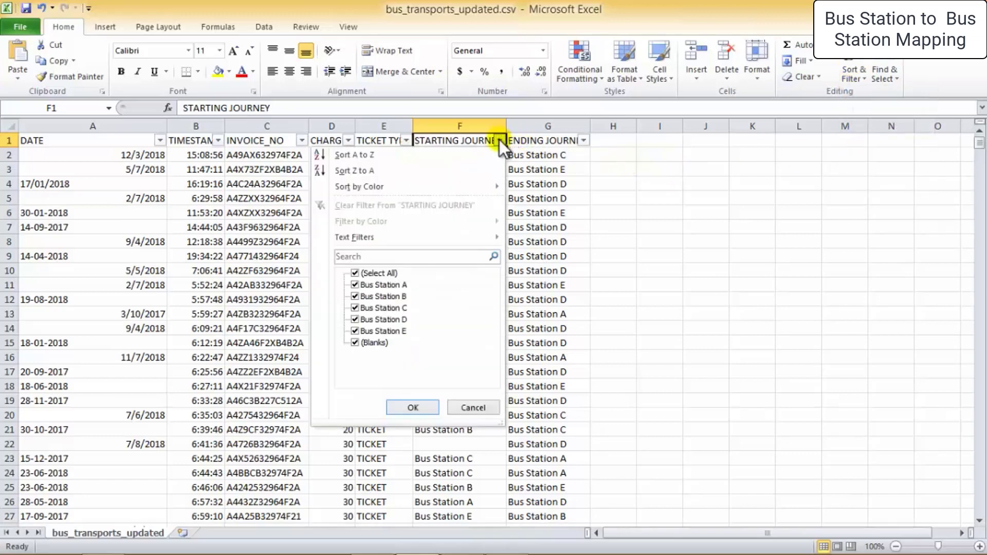
click(373, 275)
click(384, 308)
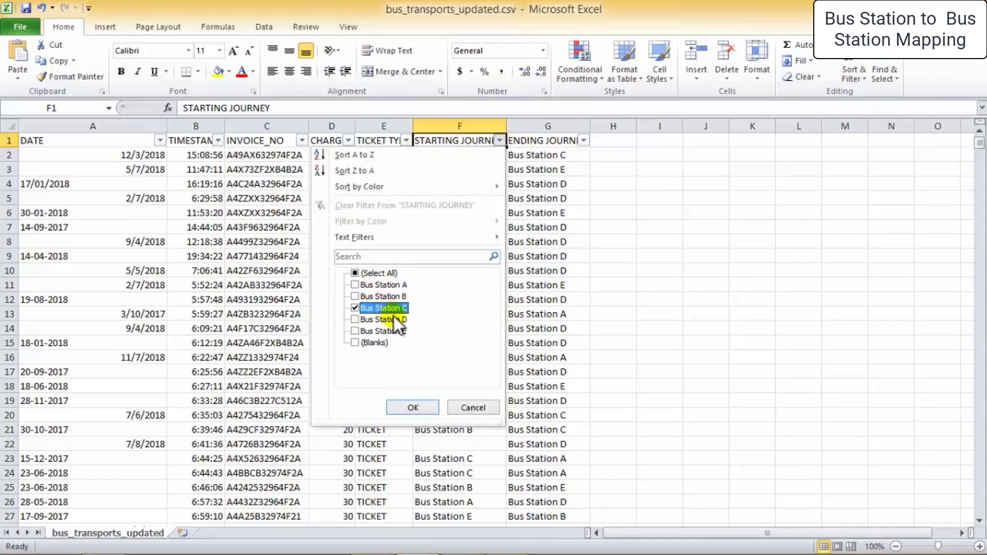
click(428, 410)
Select all filtered Bus Station C starting entries to check their count, and return to the Tableau chart
click(471, 157)
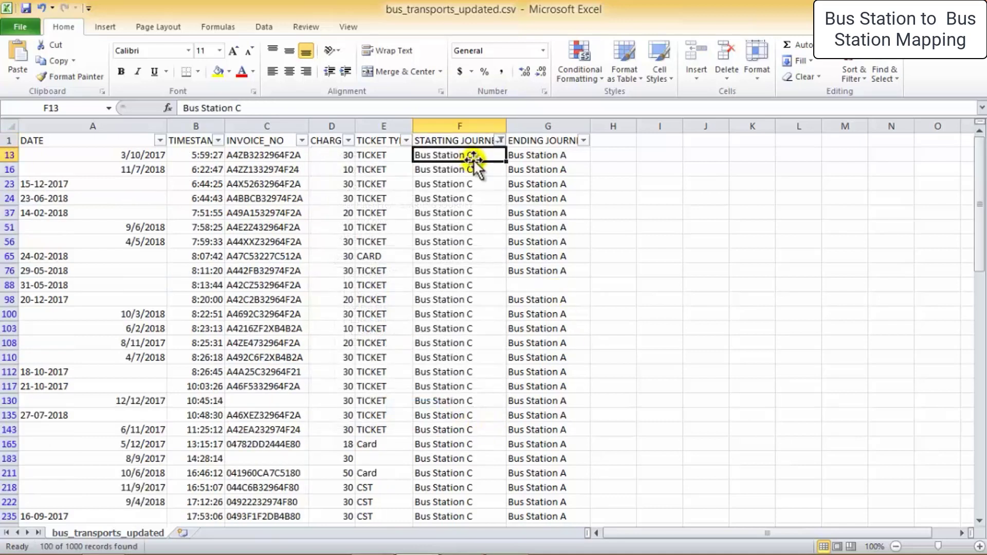
key(ctrl+shift+Down)
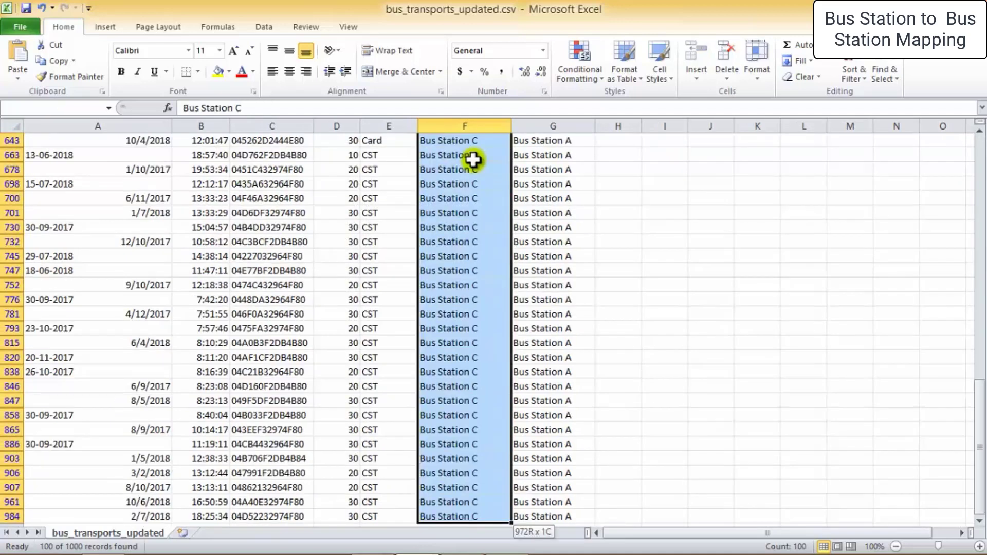
scroll(623, 443, down, 2)
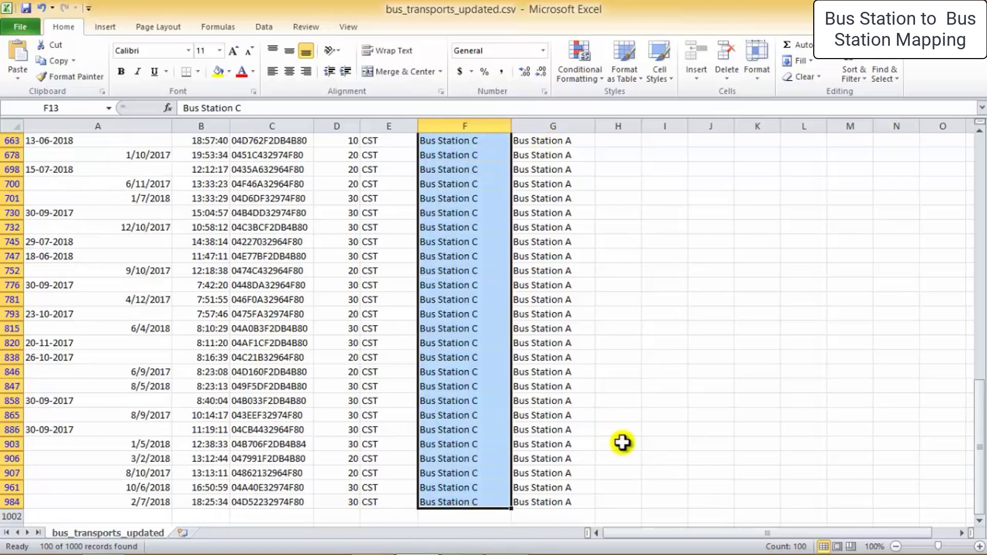
click(418, 554)
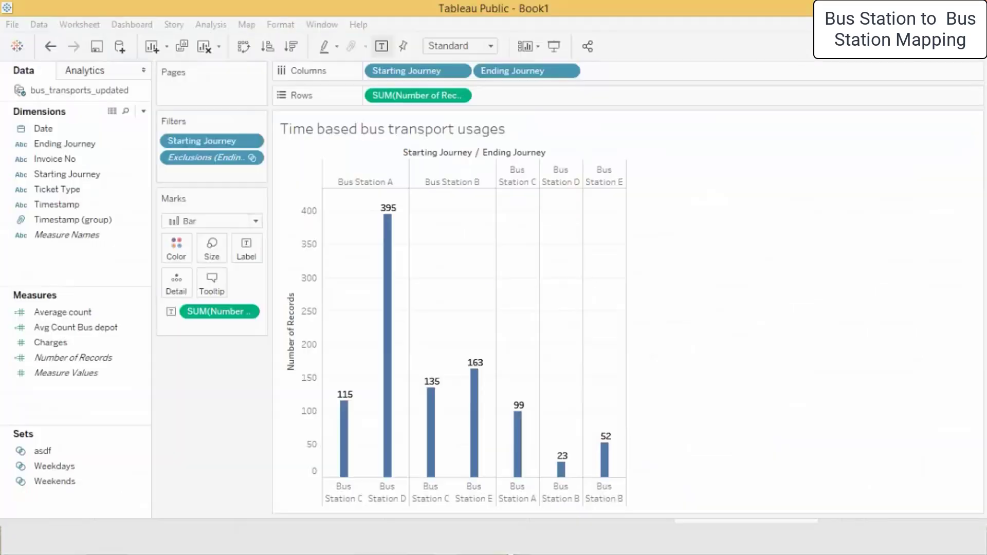
mouse_move(346, 457)
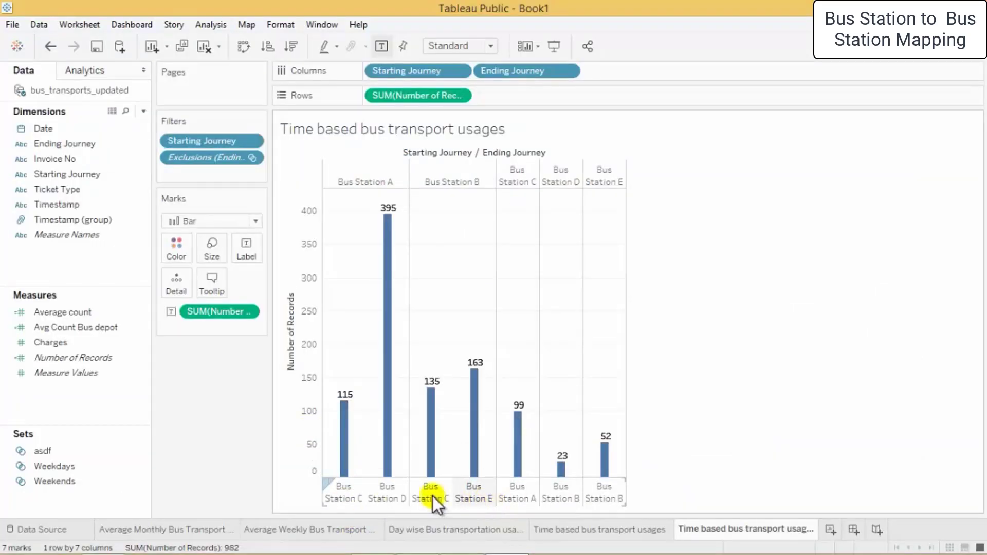
mouse_move(431, 471)
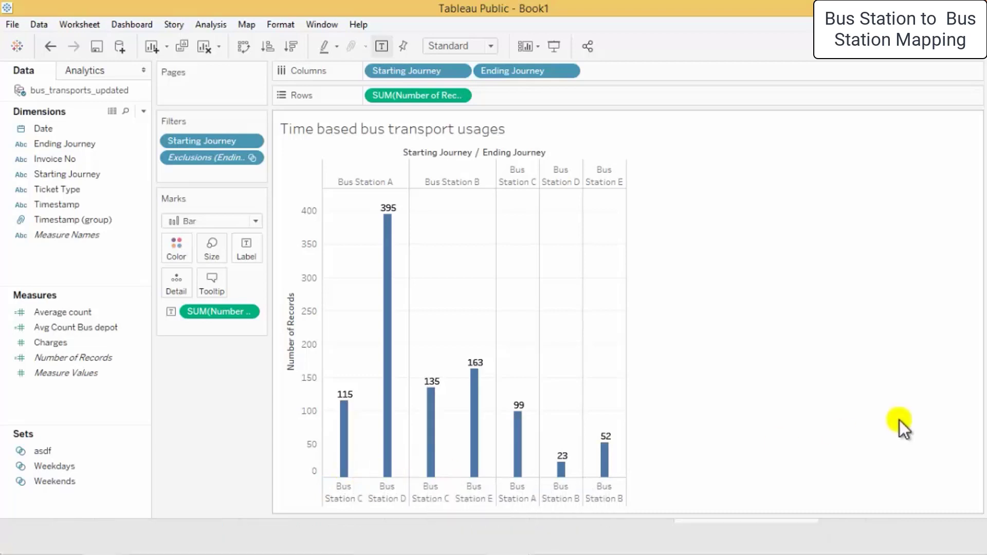
Try Ending Journey ahead of Starting Journey in the columns, and restore the order with Starting Journey first
drag(406, 71, 645, 75)
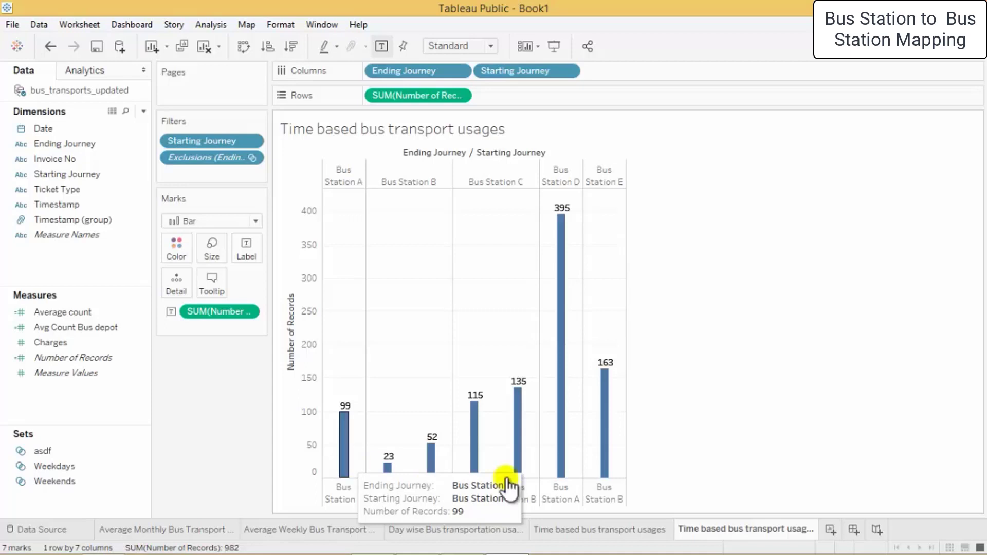
mouse_move(386, 477)
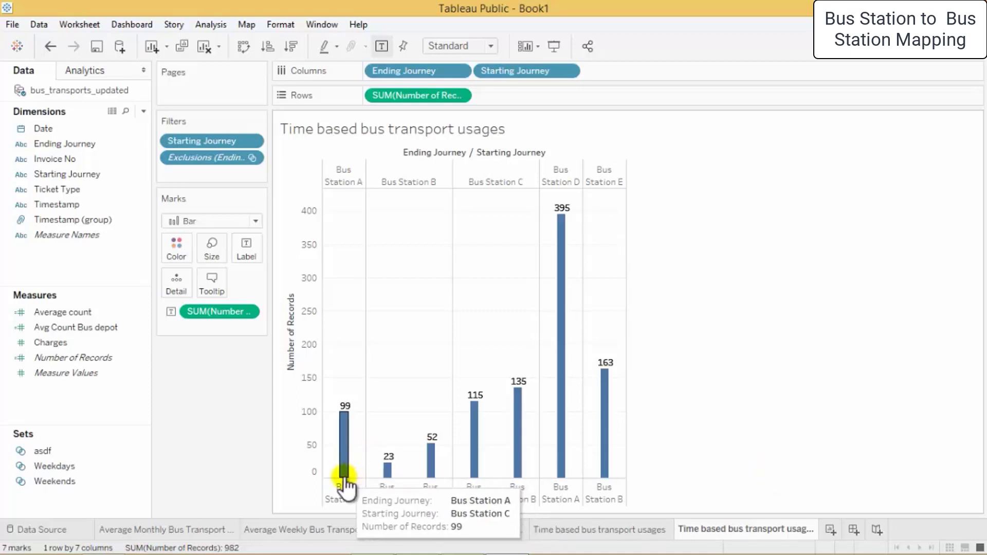
drag(406, 71, 410, 59)
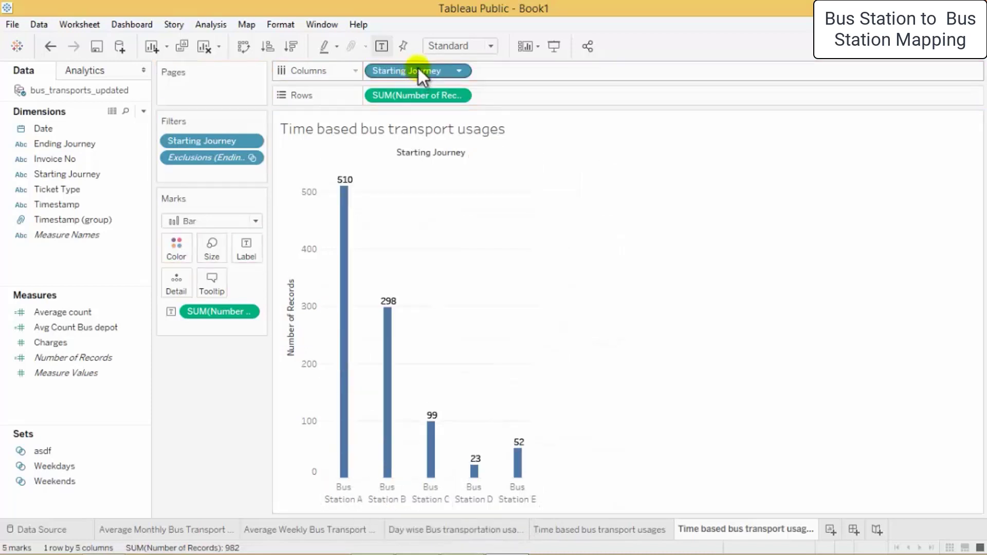
mouse_move(77, 144)
mouse_down()
mouse_move(594, 53)
mouse_move(564, 71)
mouse_up()
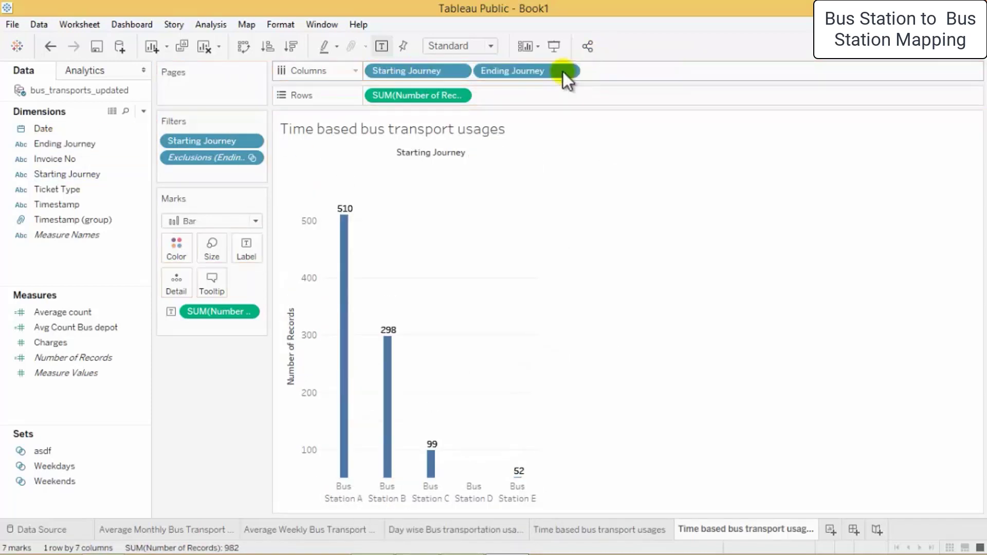
Examine the record counts of the bars for each starting and ending station pair, from Bus Station A through E
mouse_move(383, 453)
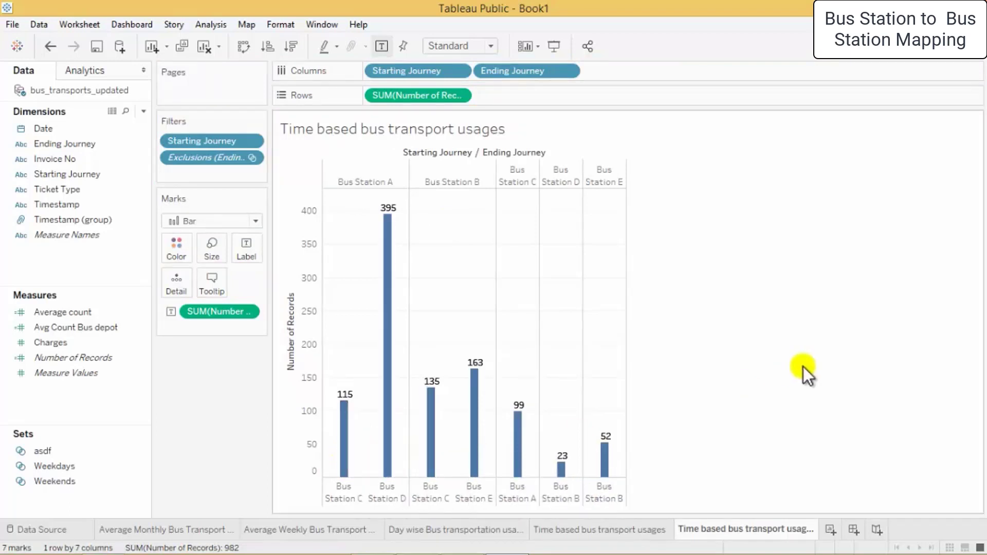
click(387, 443)
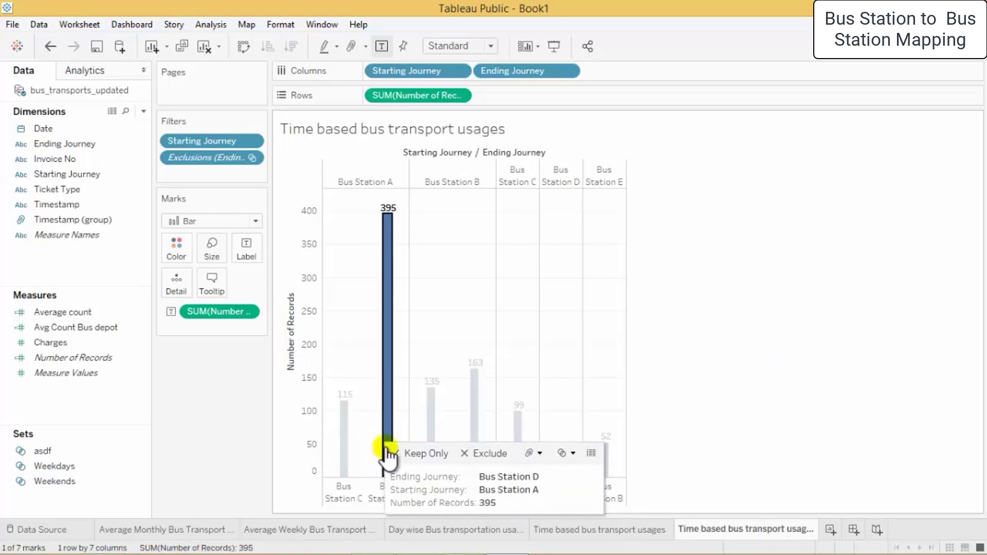
click(758, 350)
mouse_move(432, 452)
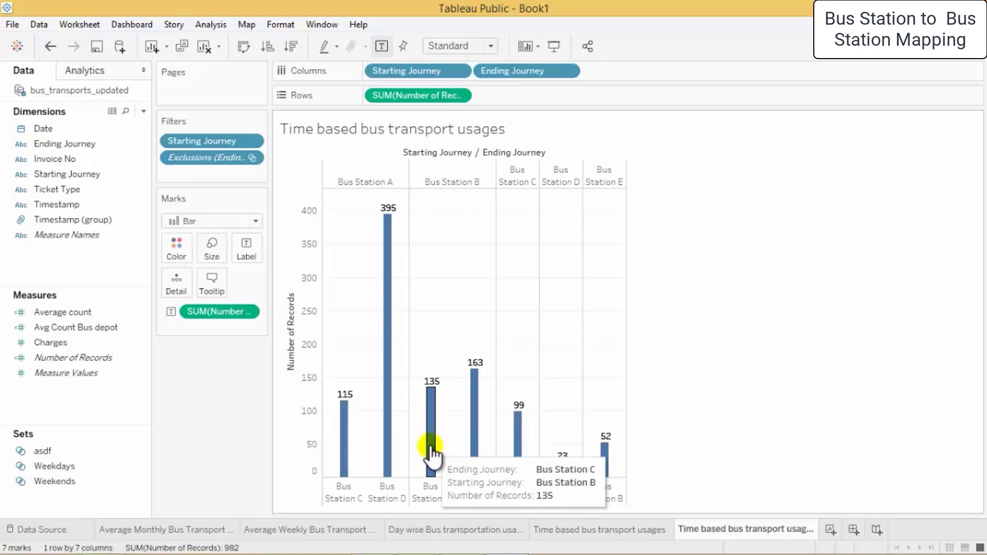
mouse_move(479, 453)
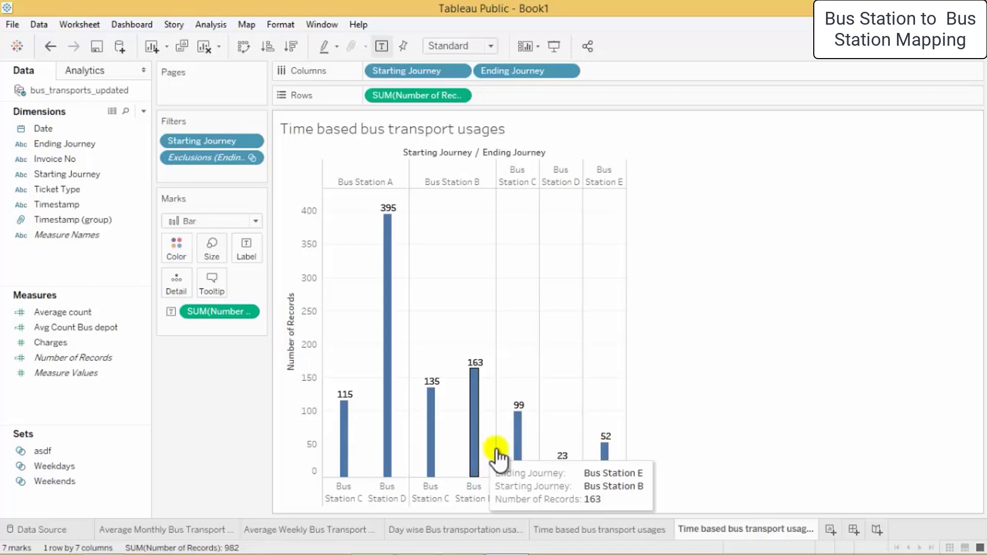
mouse_move(560, 457)
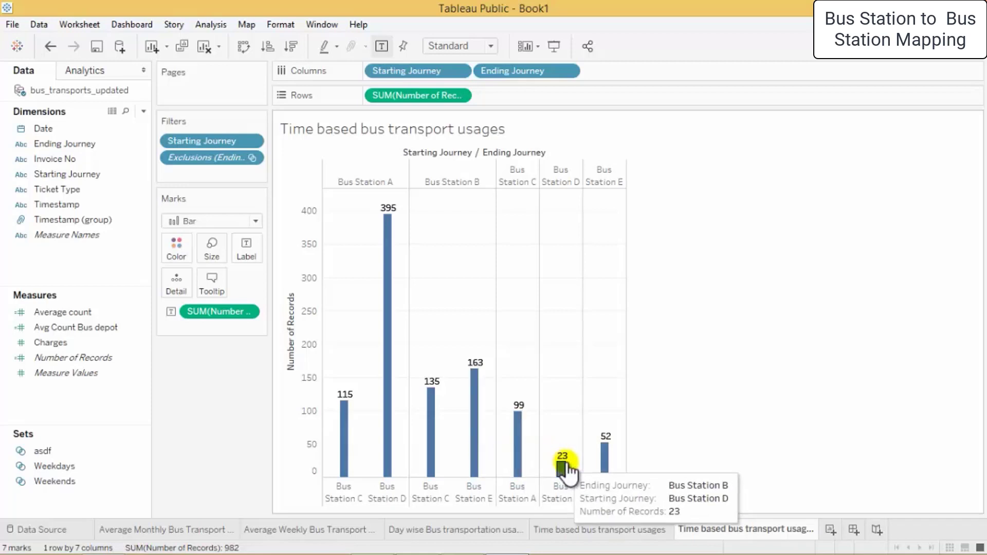
mouse_move(611, 469)
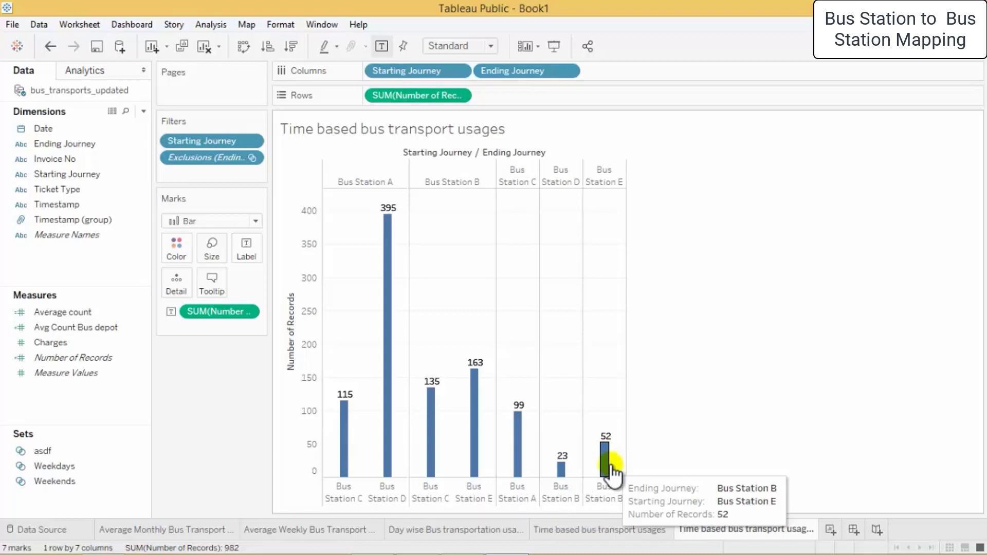
Switch to the Excel data and change the STARTING JOURNEY filter to show only Bus Station A
mouse_move(458, 546)
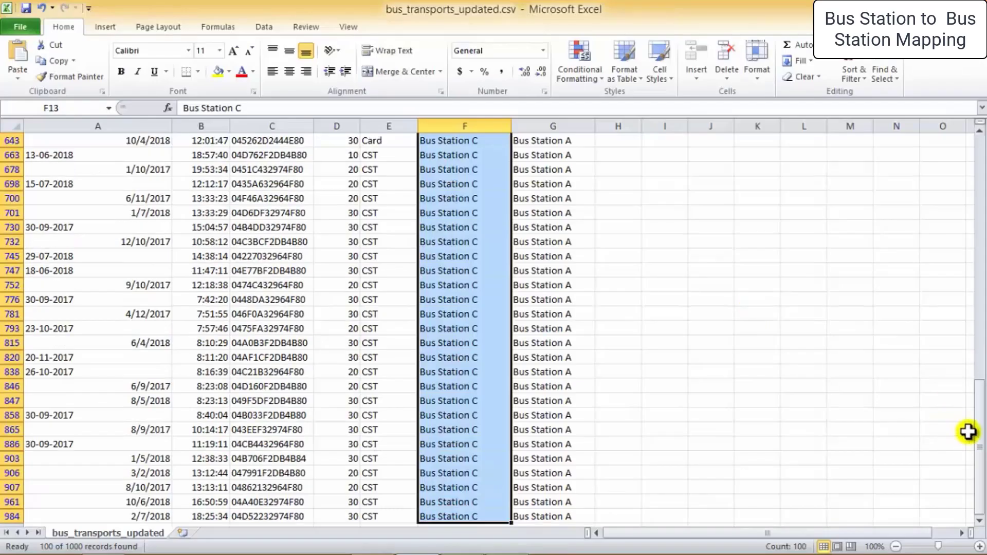
drag(969, 430, 979, 138)
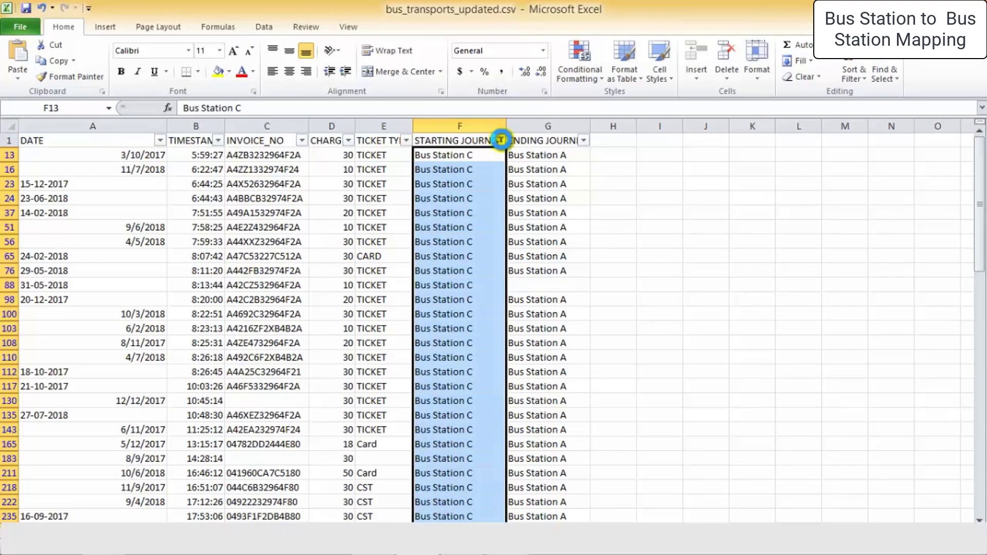
click(500, 140)
click(362, 307)
click(373, 285)
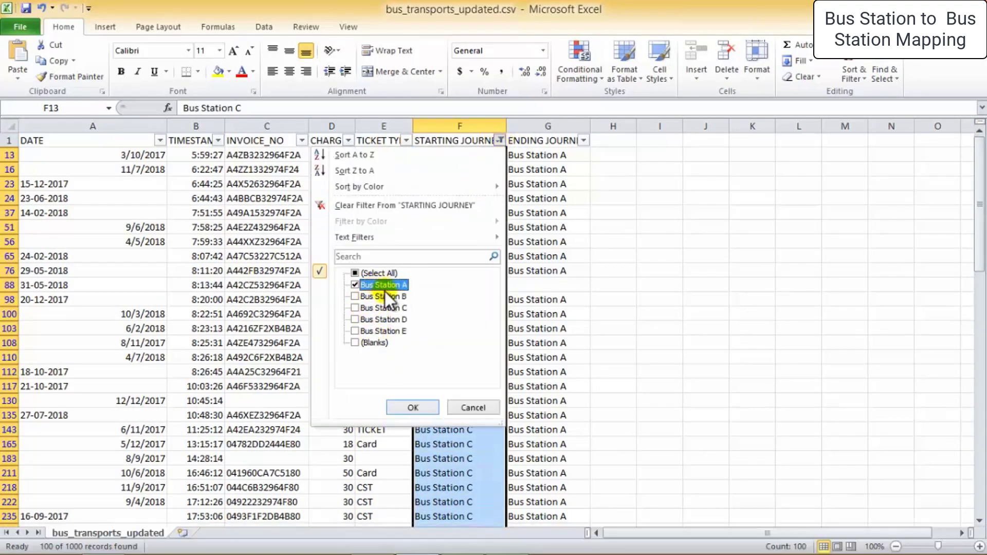
click(413, 408)
Filter ENDING JOURNEY to Bus Station C, select the matching starting entries to check their count, and return to Tableau
click(584, 140)
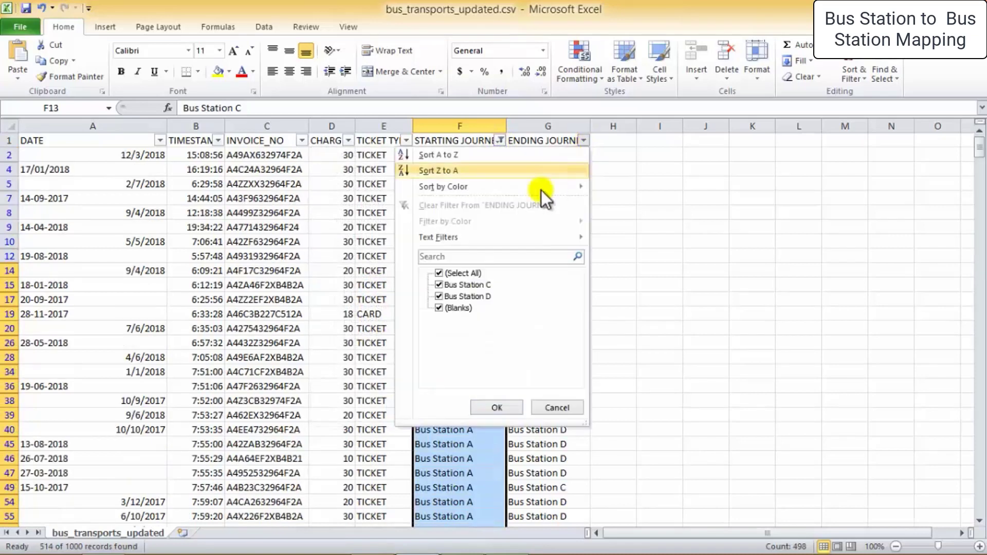
click(467, 273)
click(468, 284)
click(496, 407)
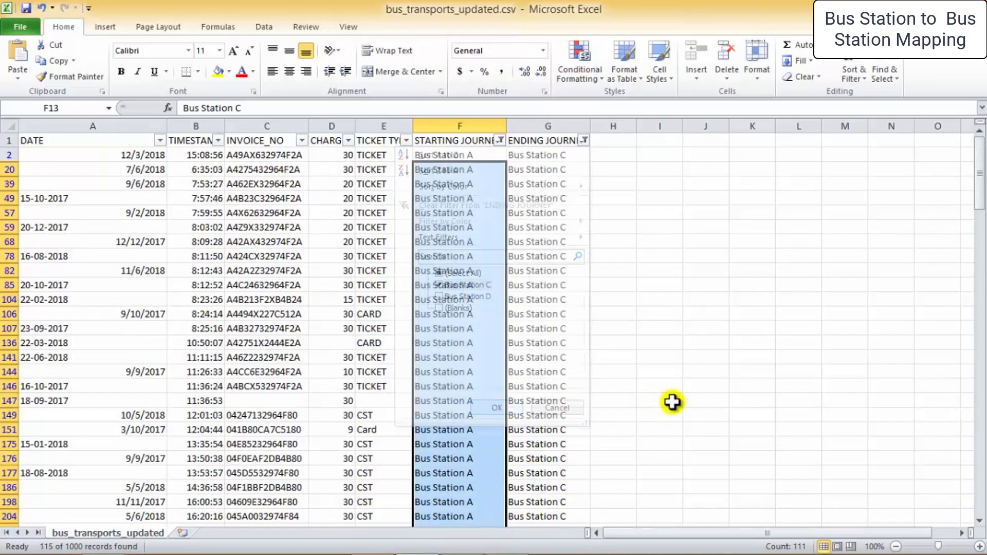
click(486, 157)
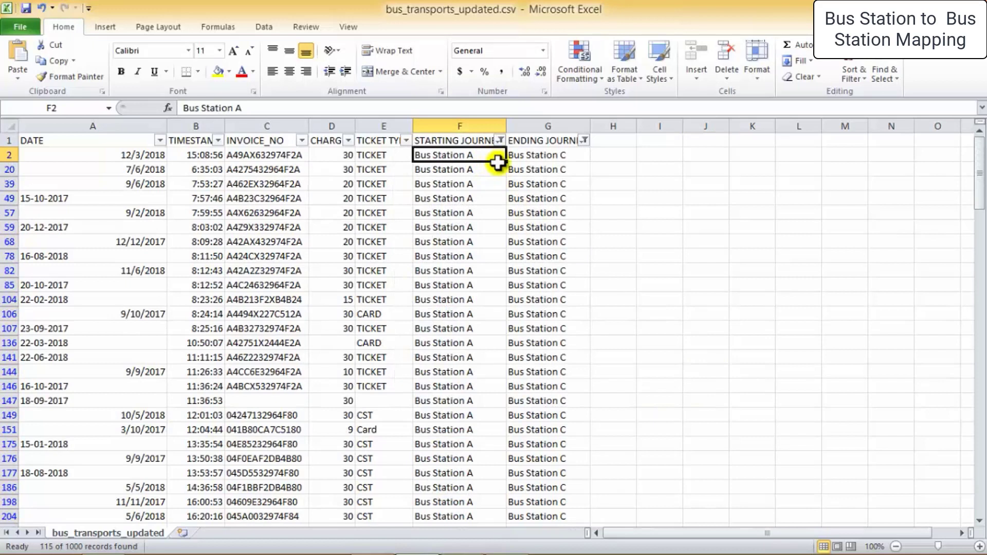
key(ctrl+shift+Down)
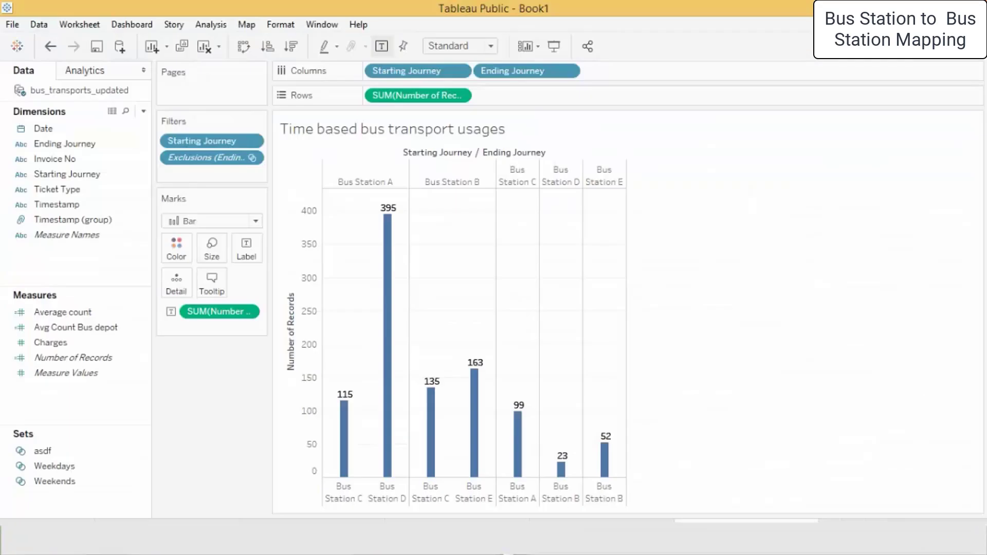
mouse_move(346, 462)
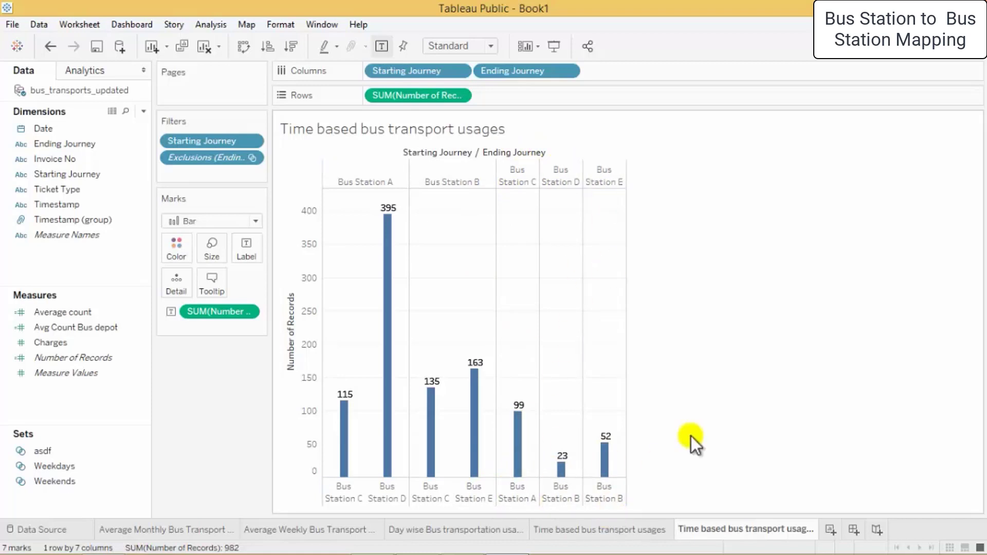
drag(288, 149, 664, 453)
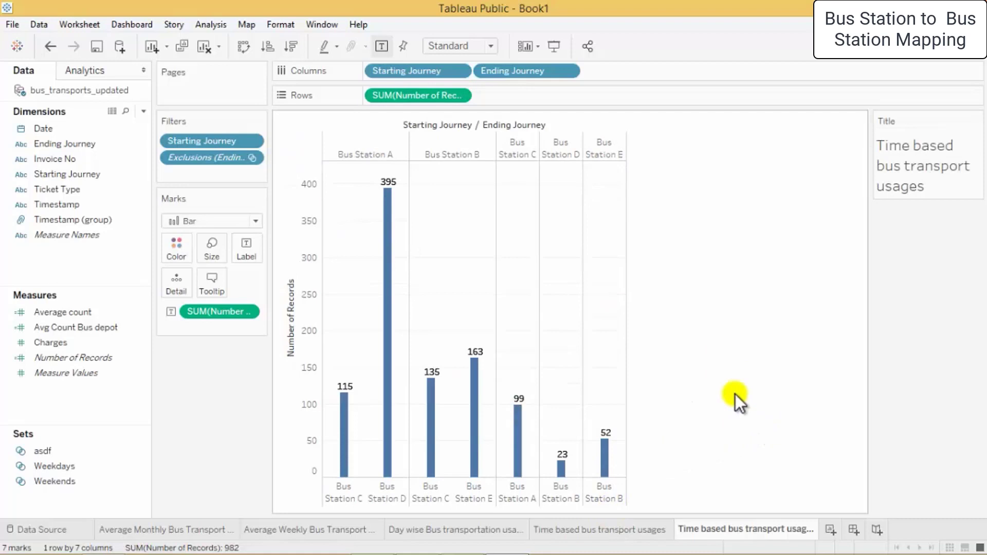
key(ctrl+z)
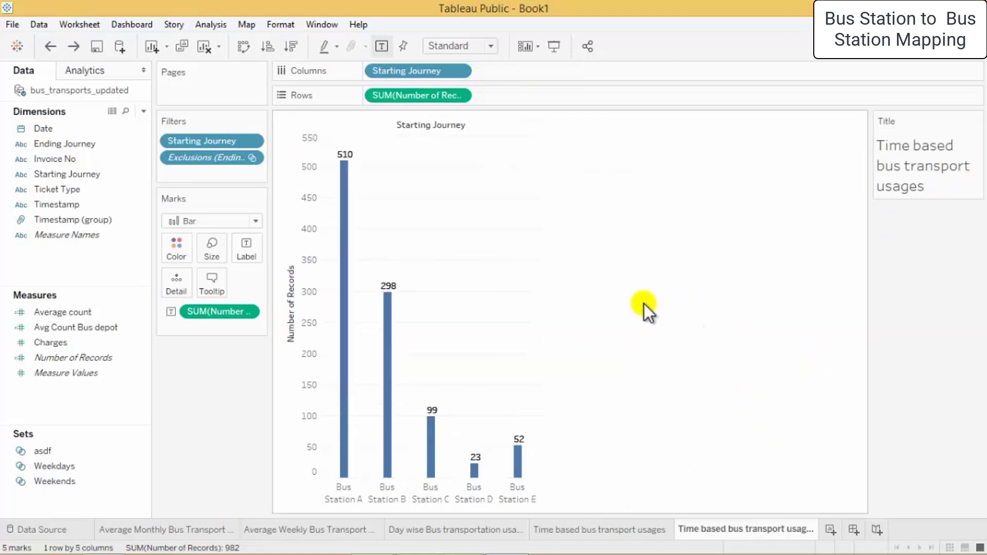
key(ctrl+y)
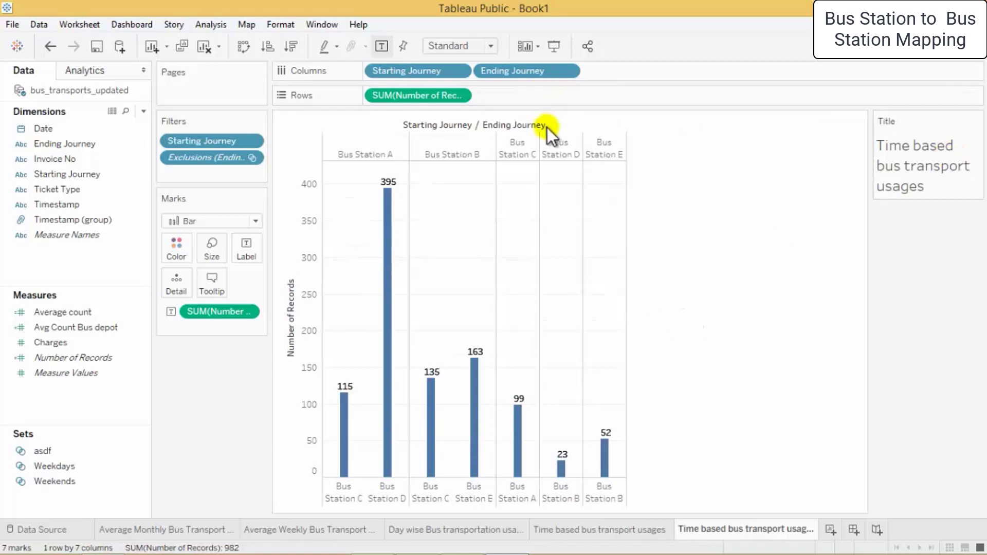
drag(899, 117, 944, 147)
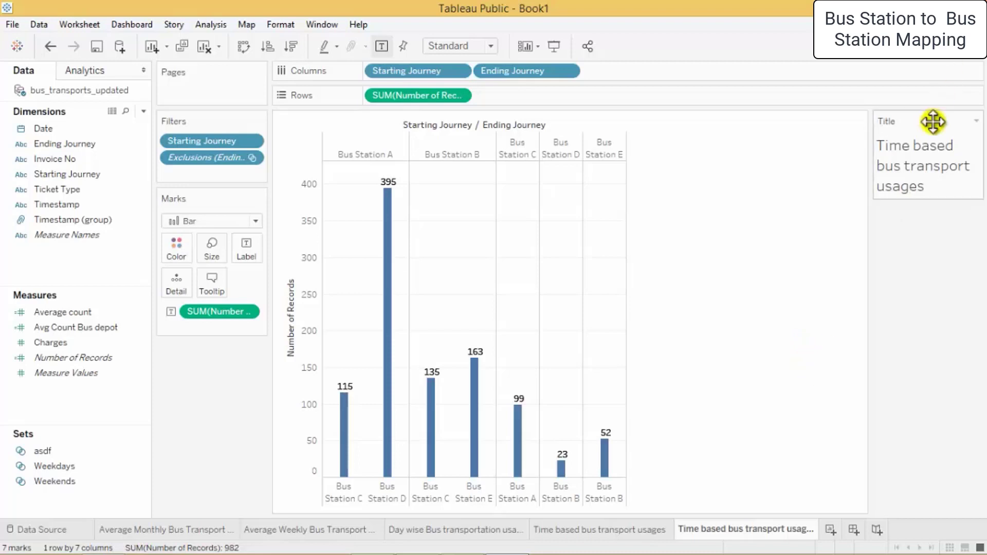
double_click(924, 162)
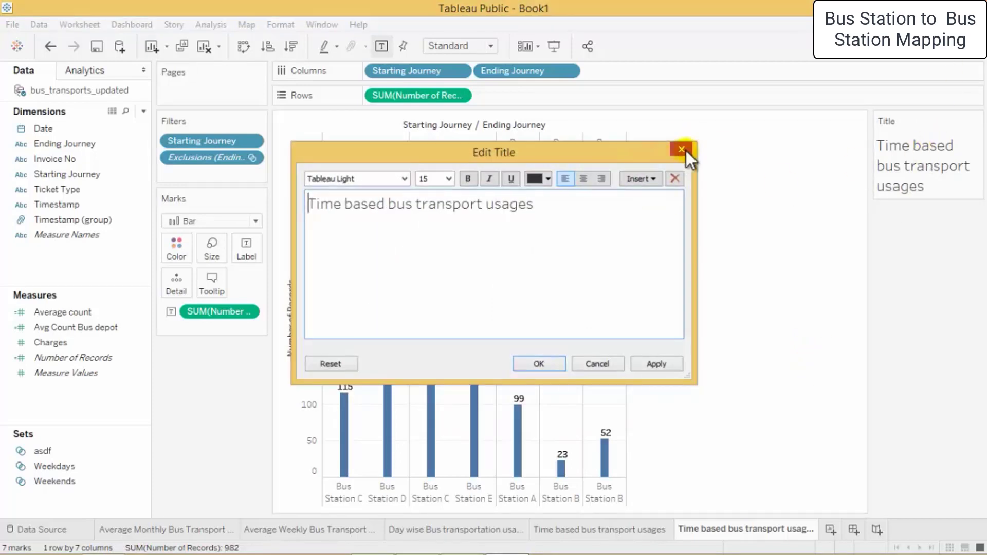
click(685, 151)
drag(901, 121, 661, 111)
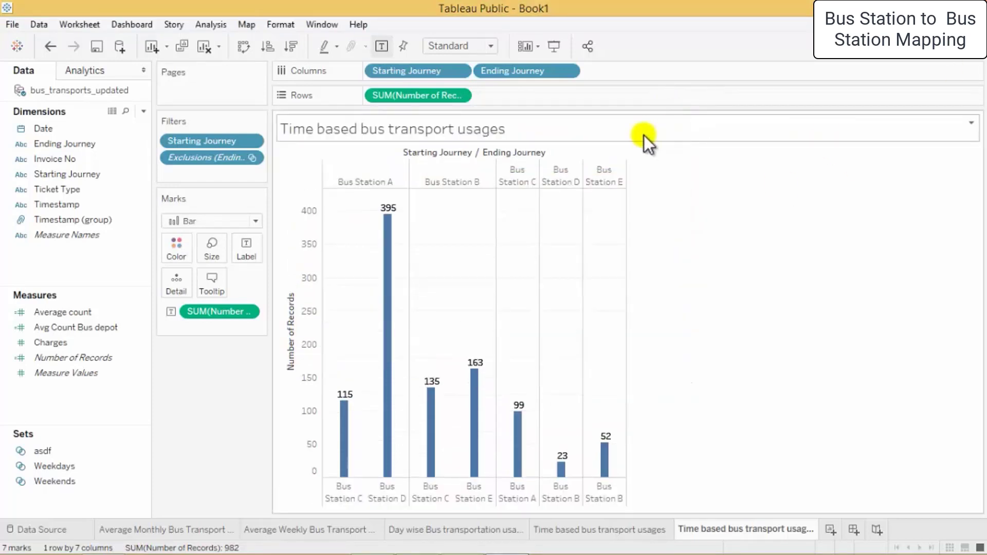
Replace the worksheet's title with "Routes traveller density"
double_click(492, 124)
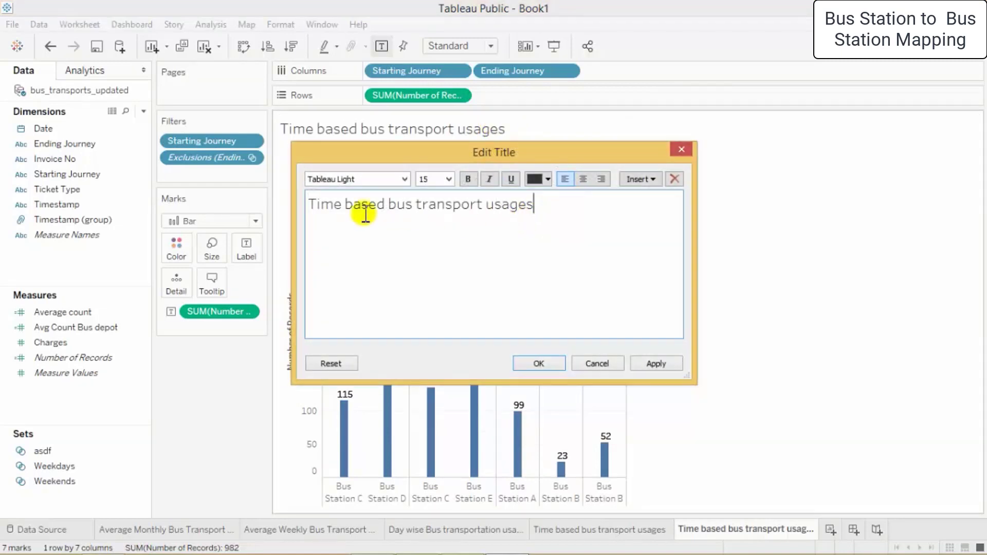
drag(547, 202, 265, 194)
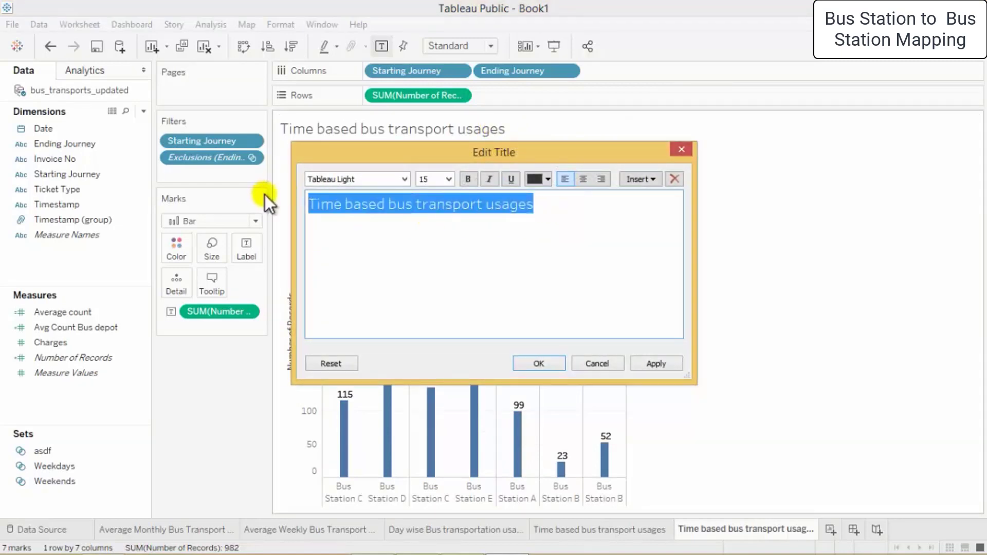
key(BackSpace)
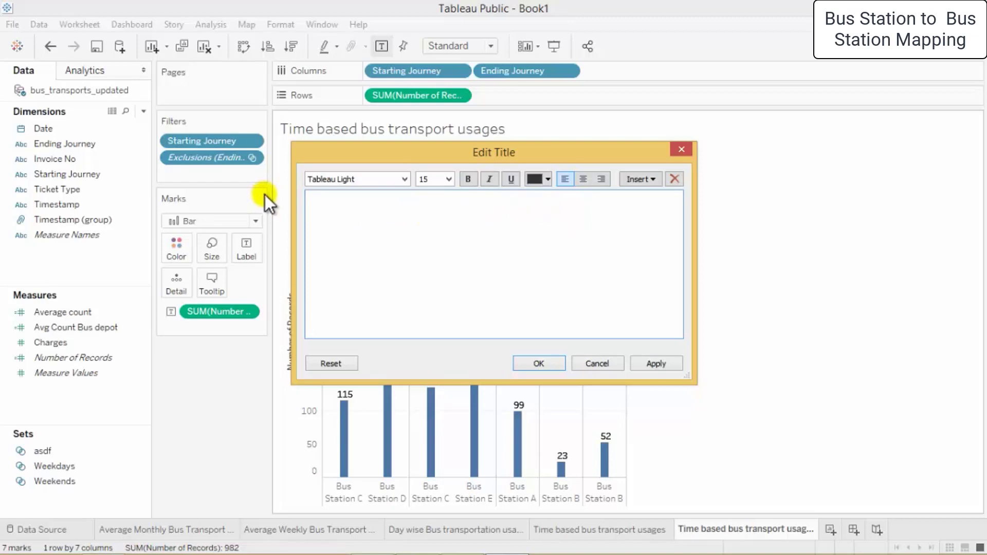
text(Routes traveller density)
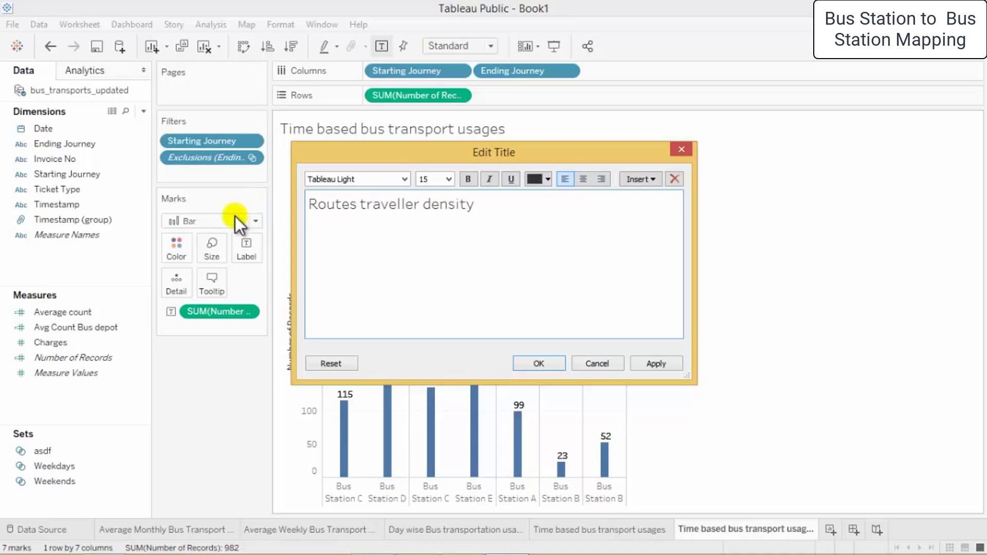
click(540, 364)
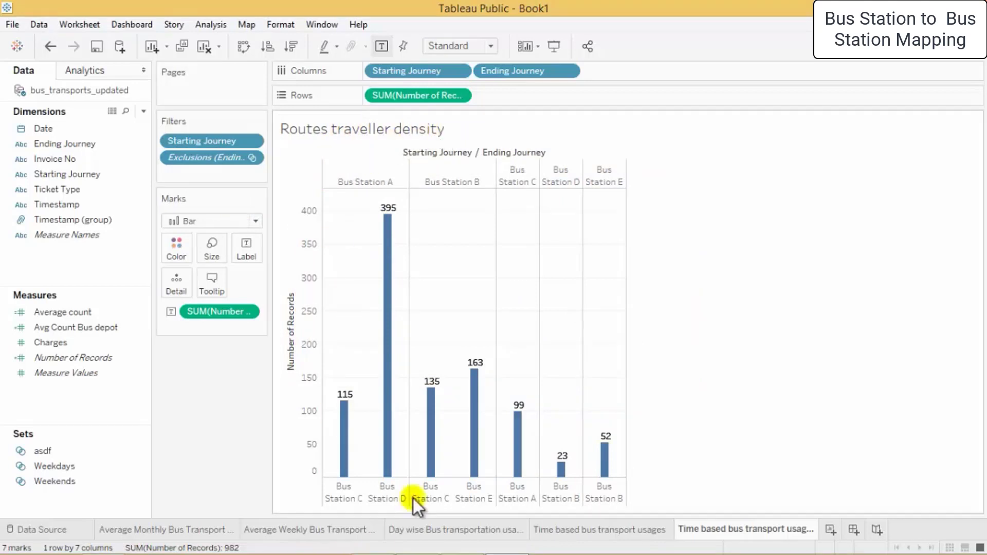
click(490, 519)
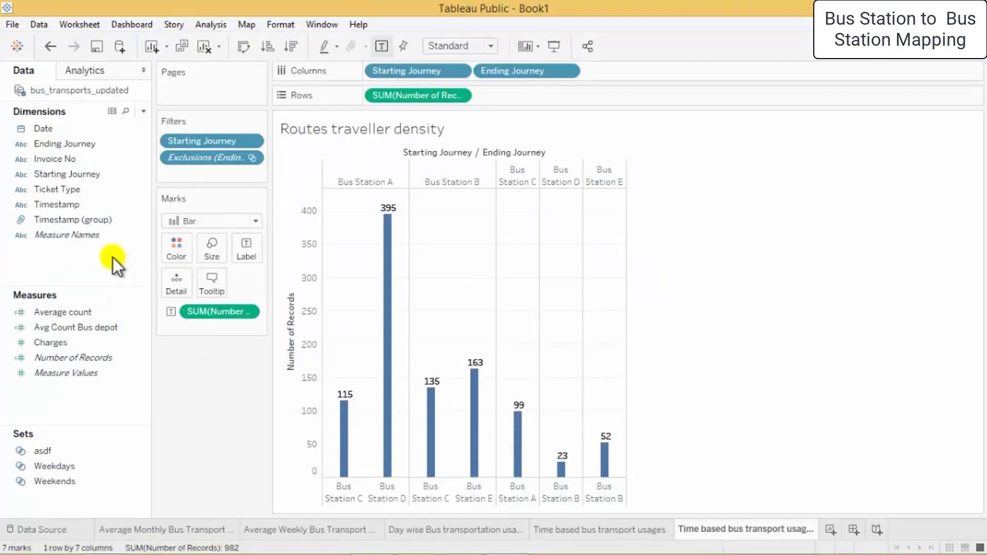
Add Timestamp (group) to the columns after Ending Journey and inspect the hourly record counts for each station pair
drag(97, 223, 665, 78)
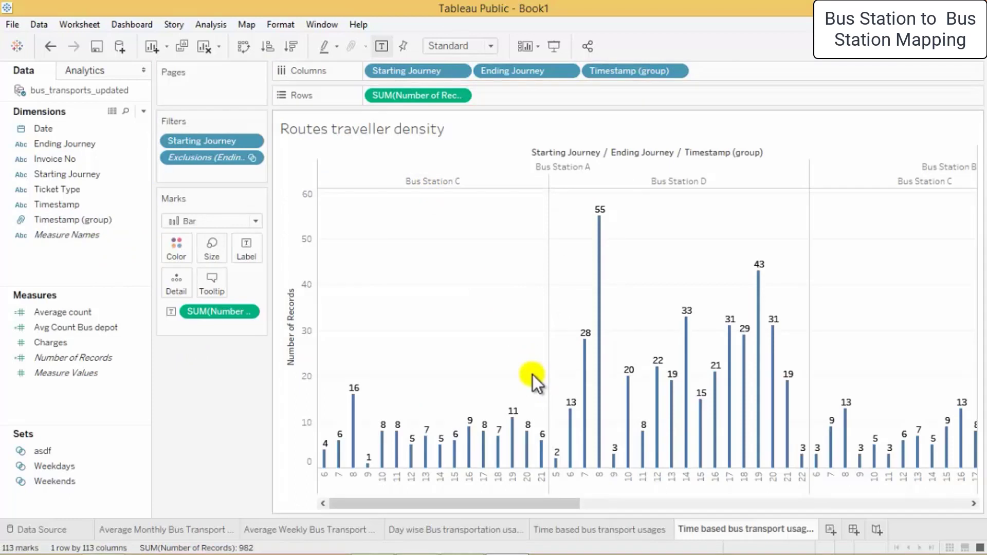
drag(518, 504, 441, 448)
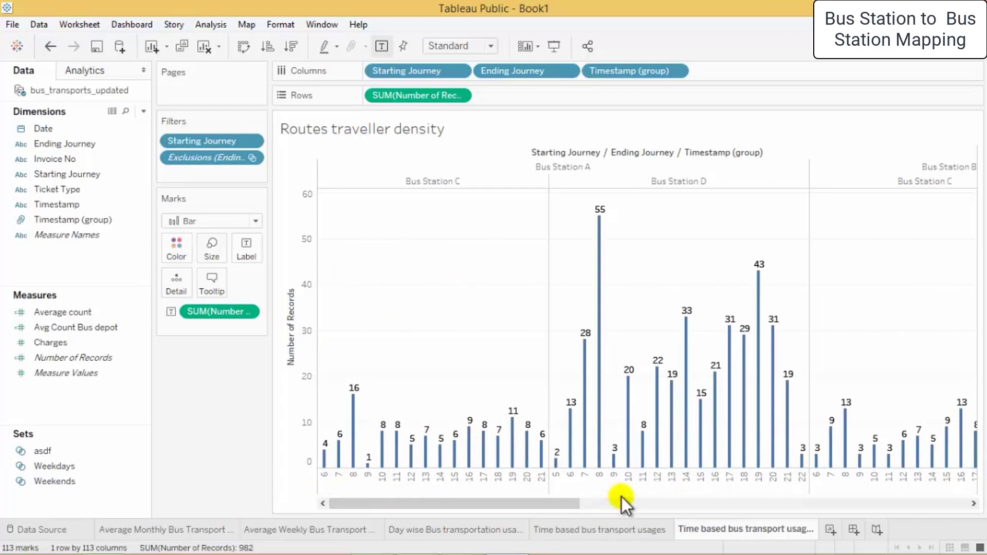
mouse_move(893, 465)
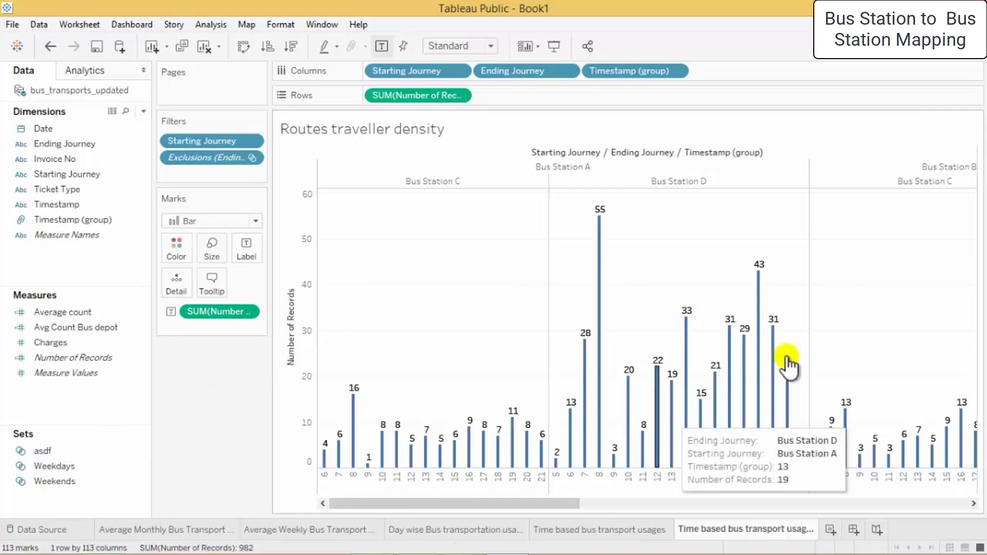
drag(549, 504, 541, 469)
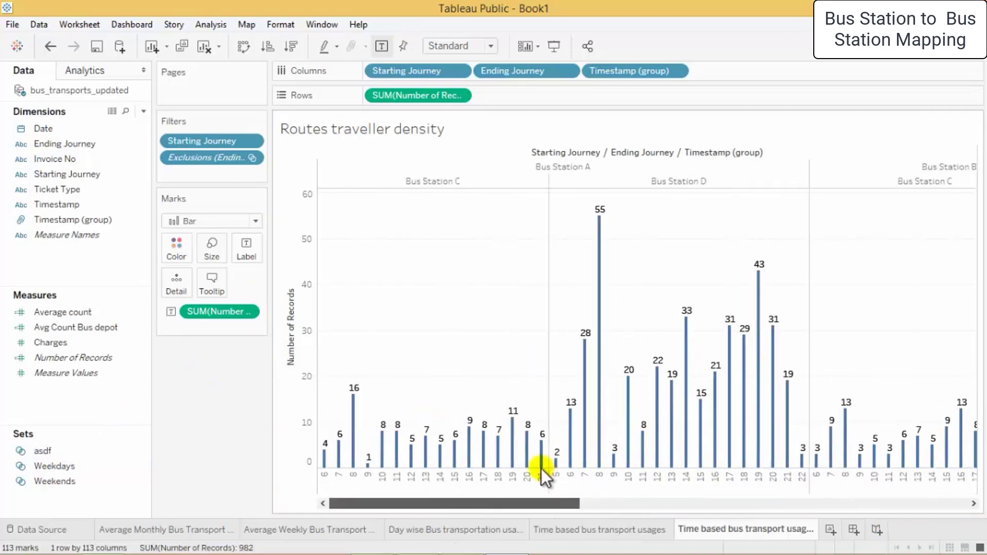